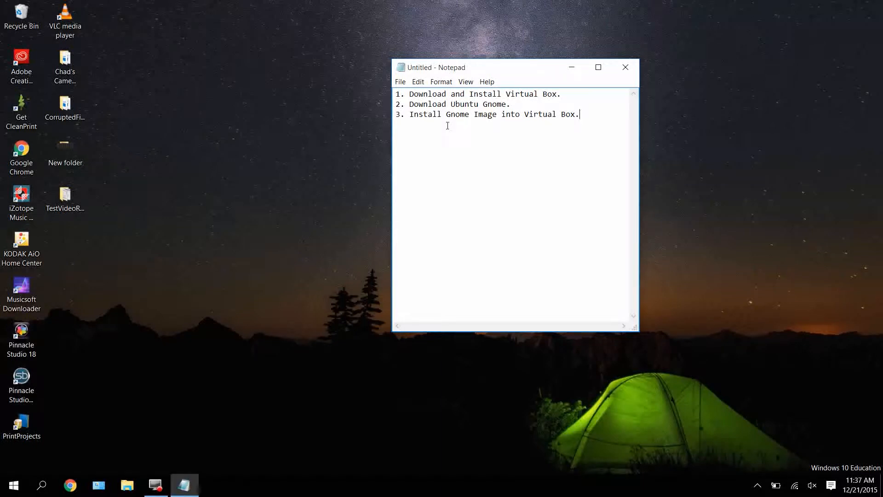
- Open virtualbox.org in Google Chrome and go to the VirtualBox 5.0 download page
click(71, 485)
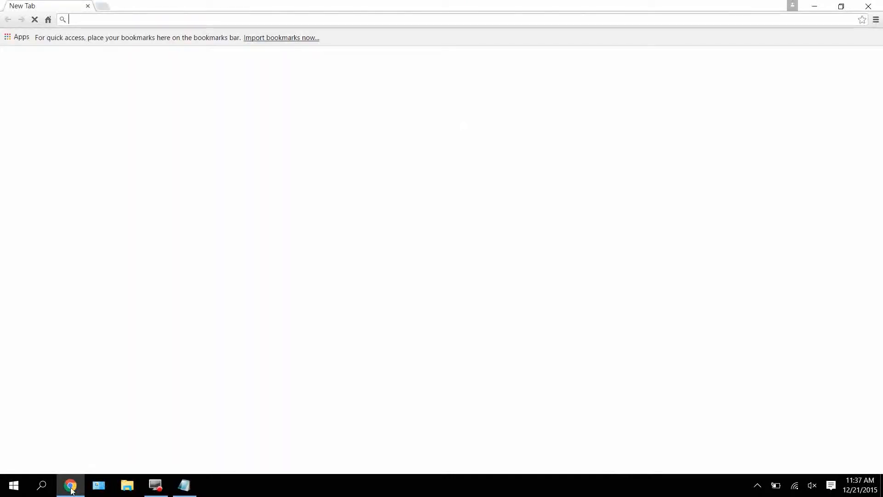
text(virtualbox.org)
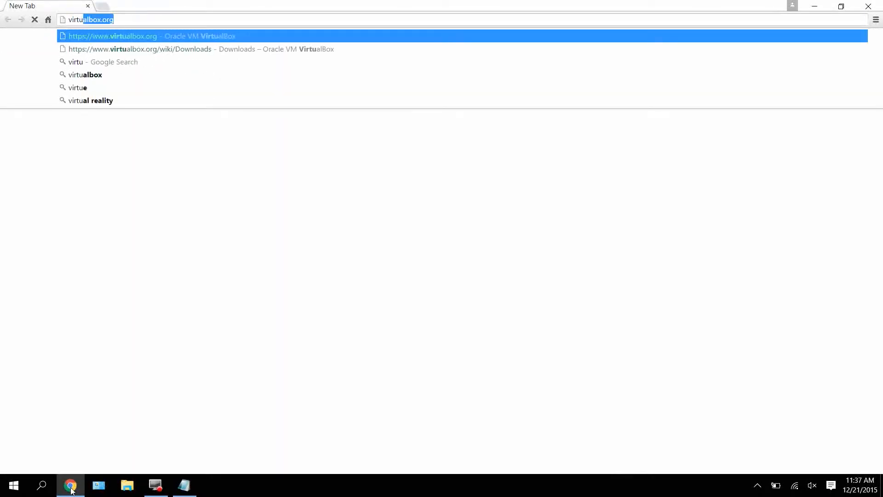
key(Return)
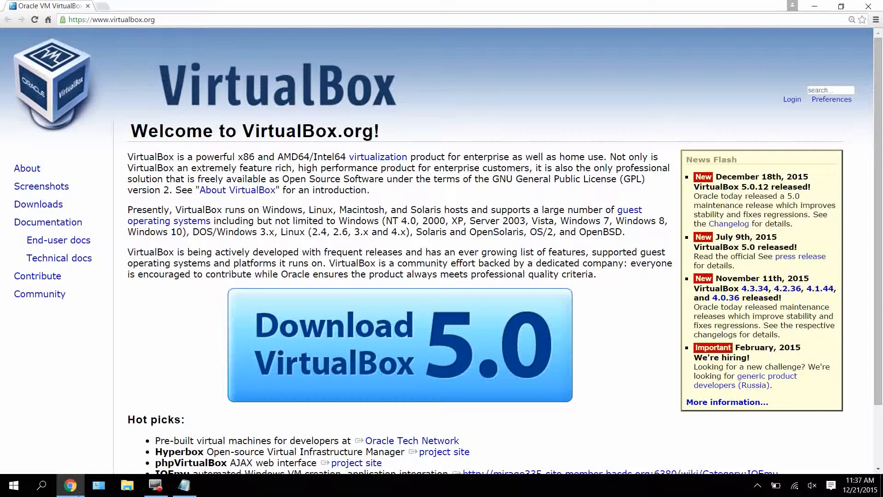
click(528, 357)
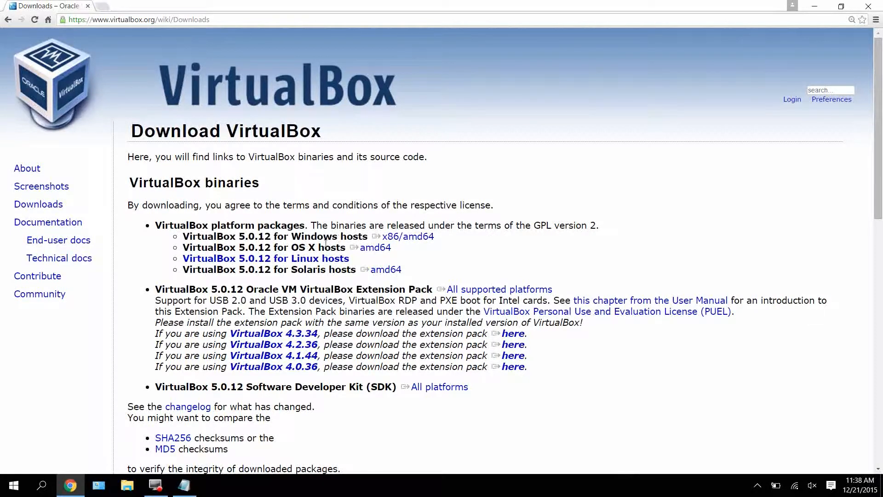
- Download the VirtualBox 5.0.12 installer for Windows hosts (x86/amd64) and launch it
drag(365, 241, 428, 242)
click(413, 240)
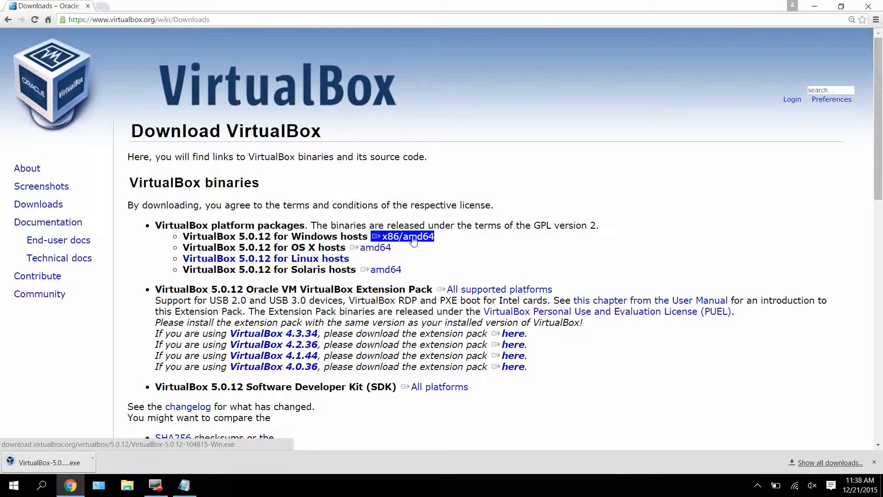
click(45, 431)
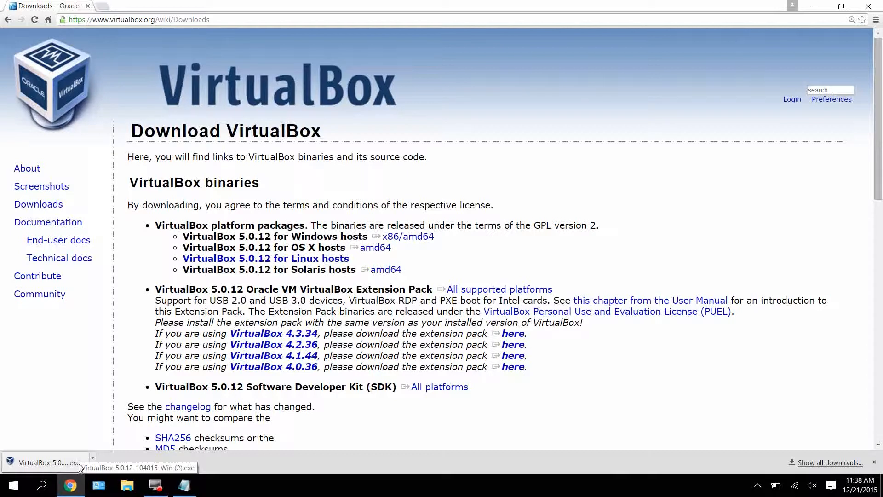
click(39, 464)
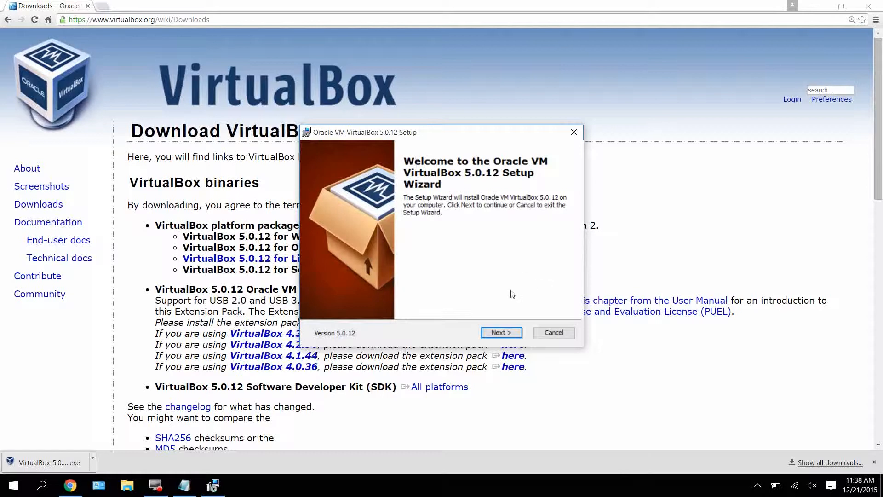
- Install VirtualBox 5.0.12 with the default setup options, starting it after installation, and bring up the VirtualBox Manager
click(498, 332)
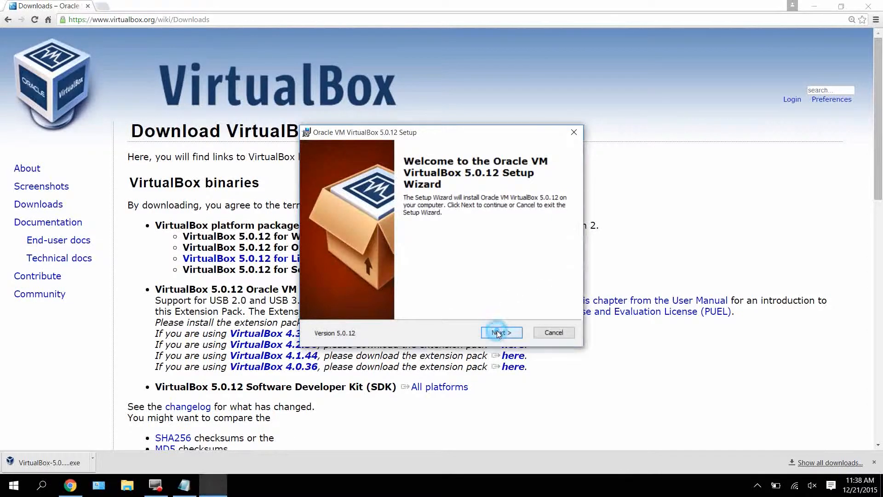
click(497, 333)
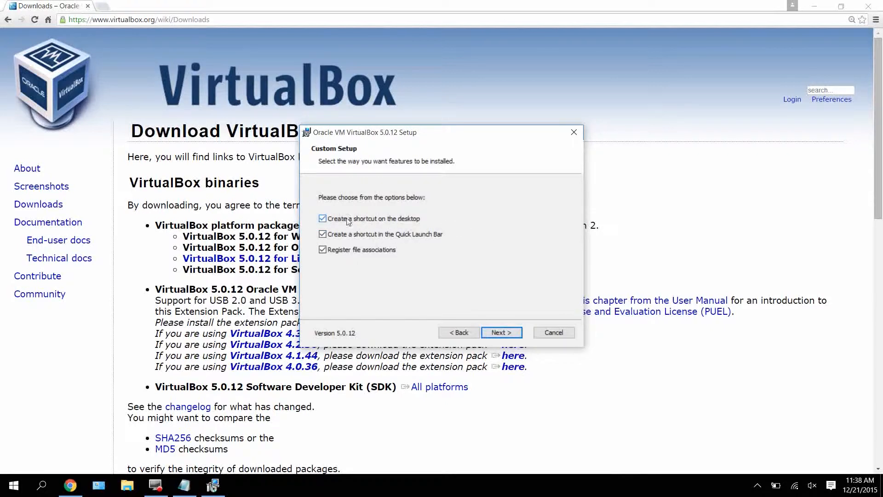
click(504, 333)
click(503, 333)
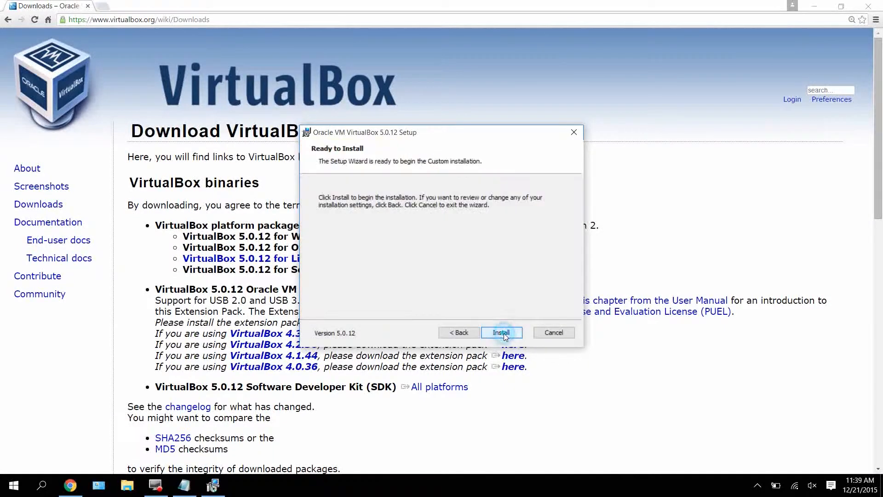
click(504, 333)
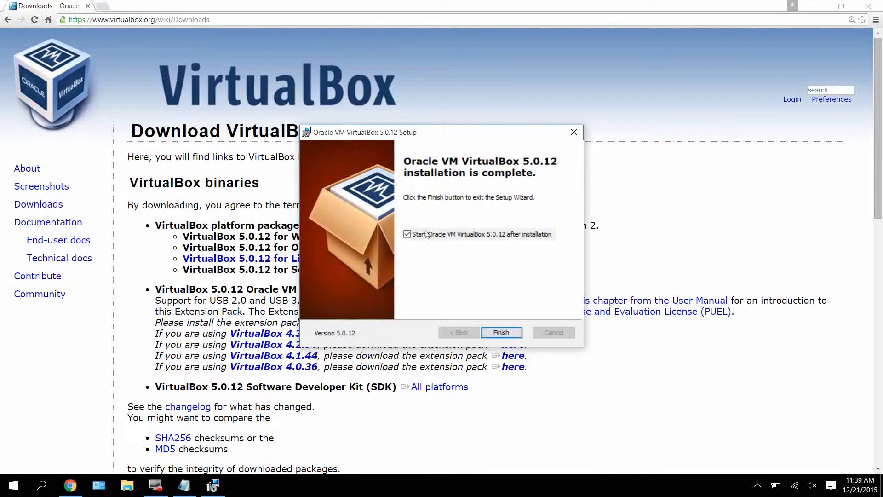
click(501, 332)
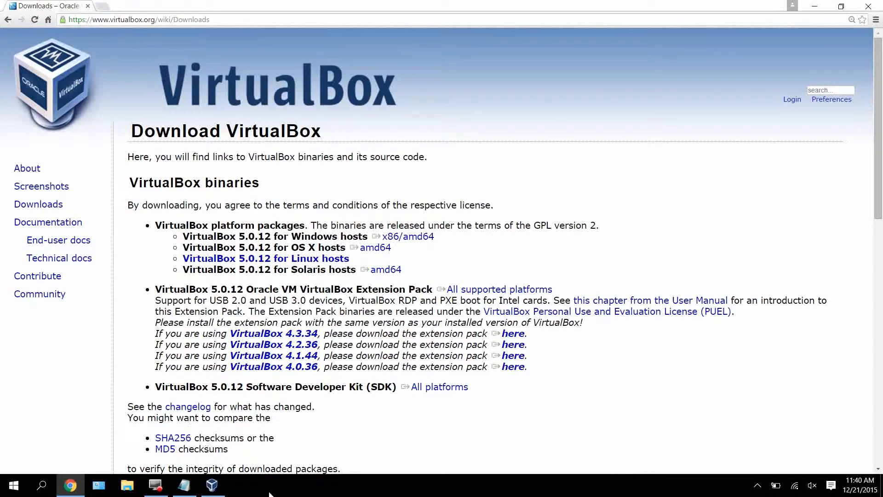
click(213, 494)
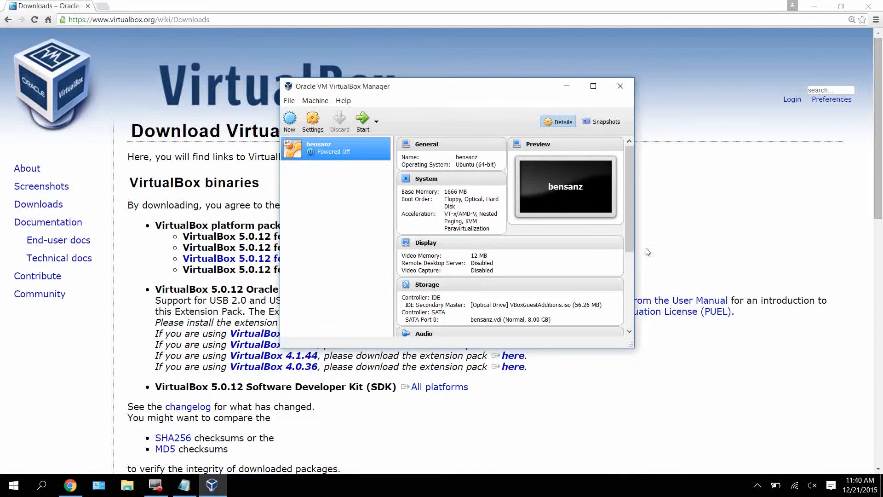
- Return to Chrome and search the web for "ubuntu gnome" in a new tab
click(698, 253)
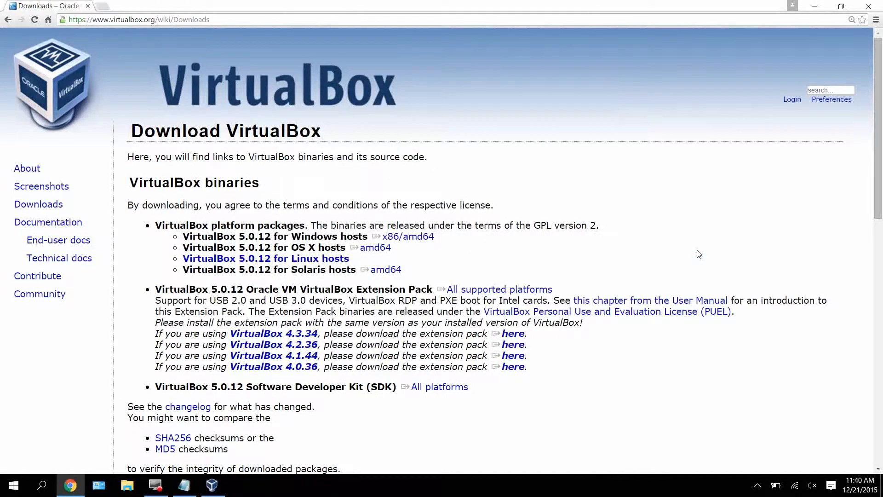
click(103, 6)
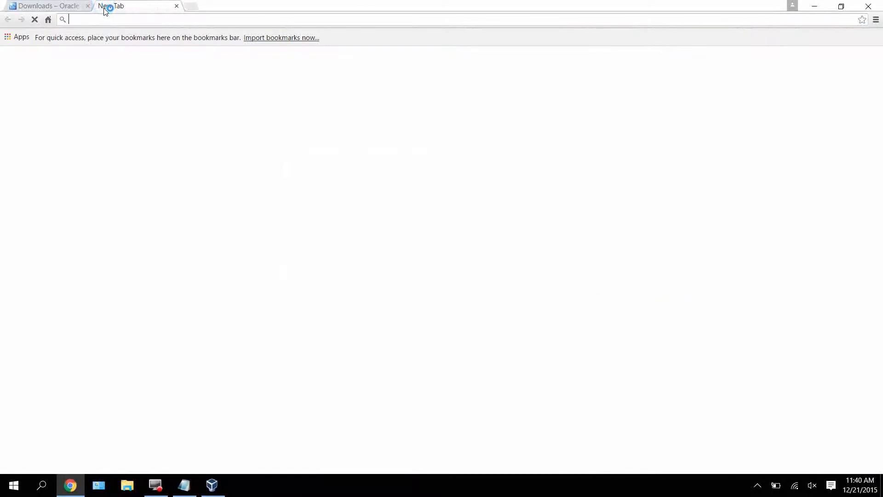
text(gnome)
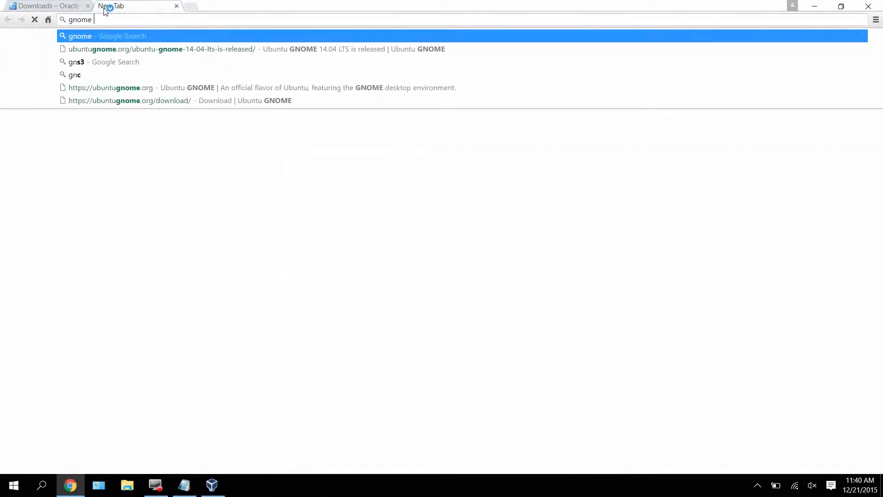
key(BackSpace)
key(BackSpace)
key(BackSpace)
text(ubuntu )
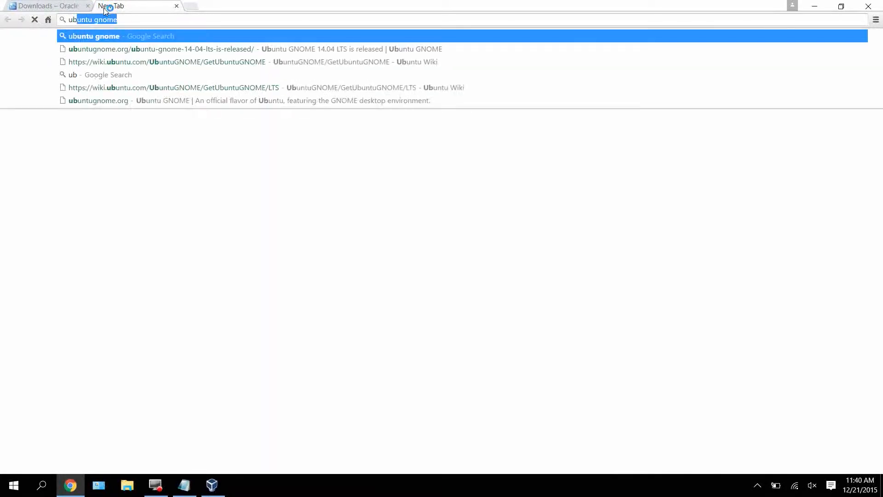
text(gnome)
key(Return)
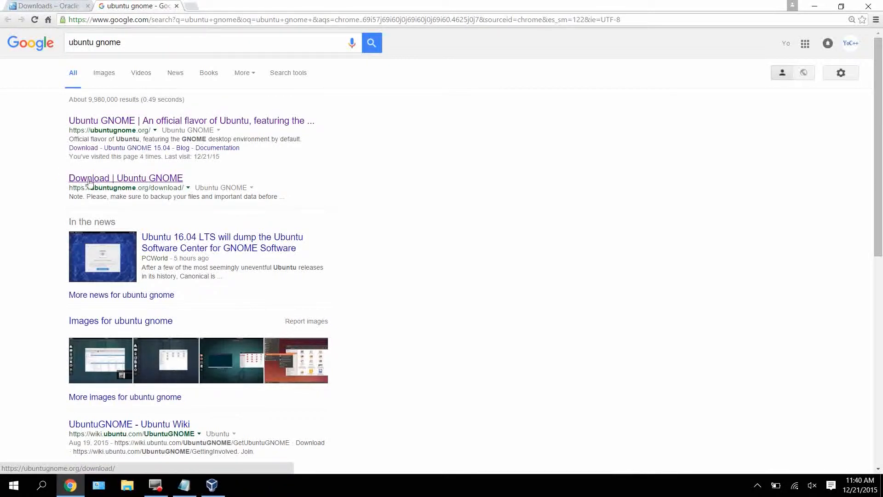
- Open Ubuntu GNOME's download page from the results and follow the 14.04 LTS release announcement to its download instructions on the Ubuntu wiki
click(103, 182)
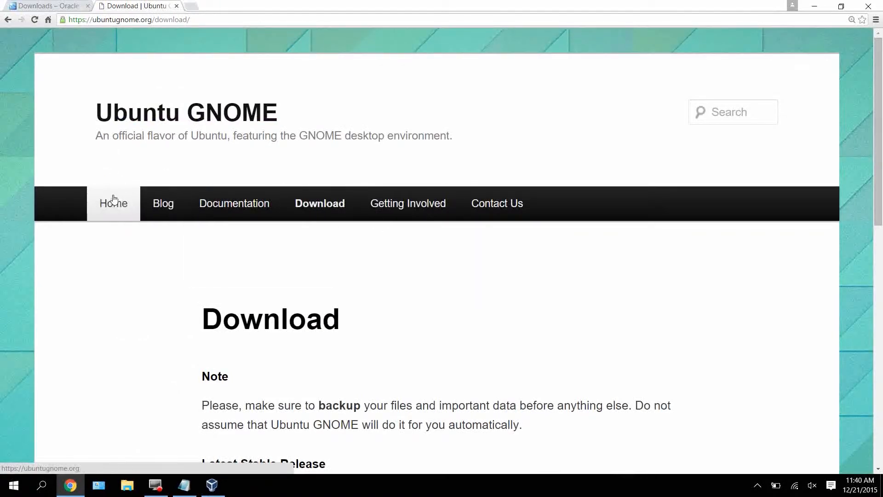
click(320, 206)
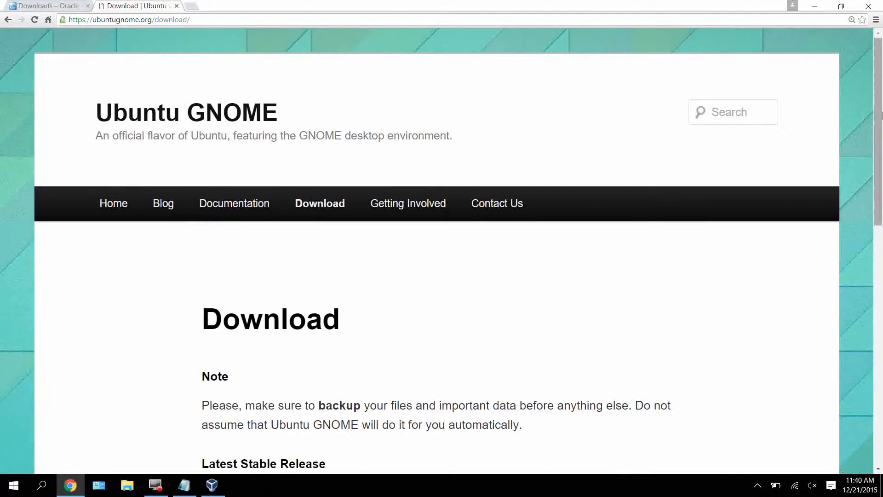
scroll(880, 63, down, 5)
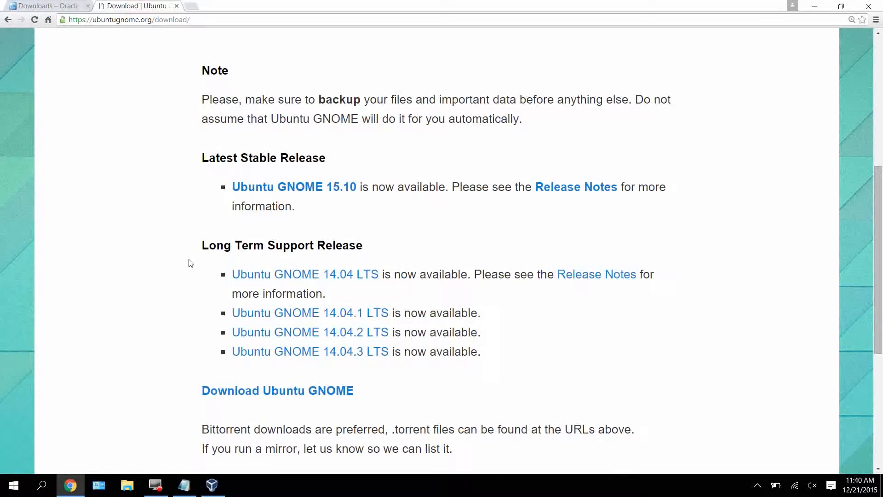
click(330, 273)
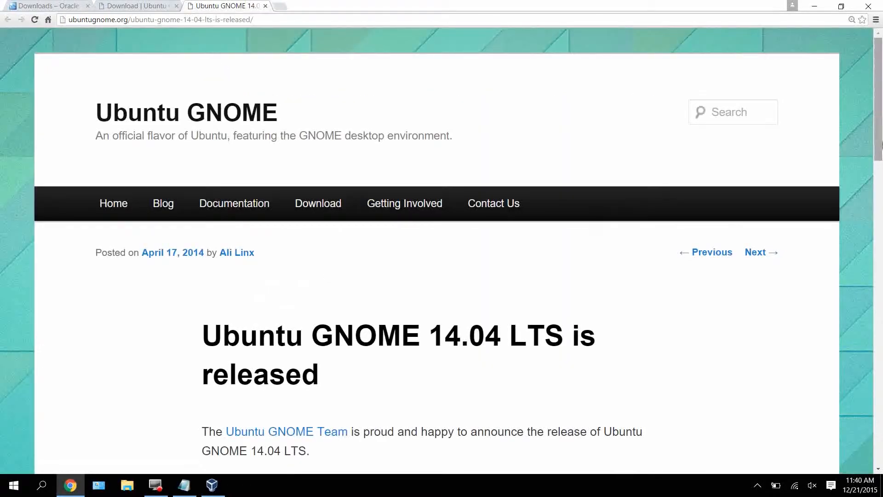
drag(879, 124, 881, 218)
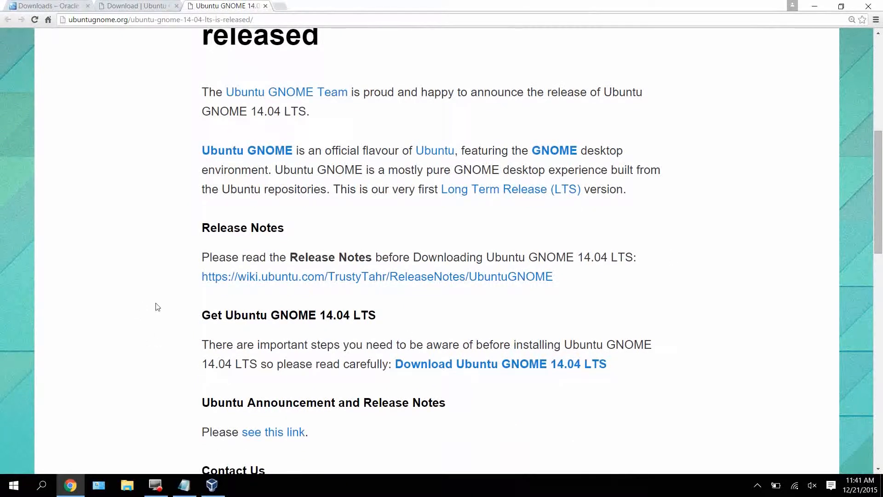
drag(201, 315, 414, 323)
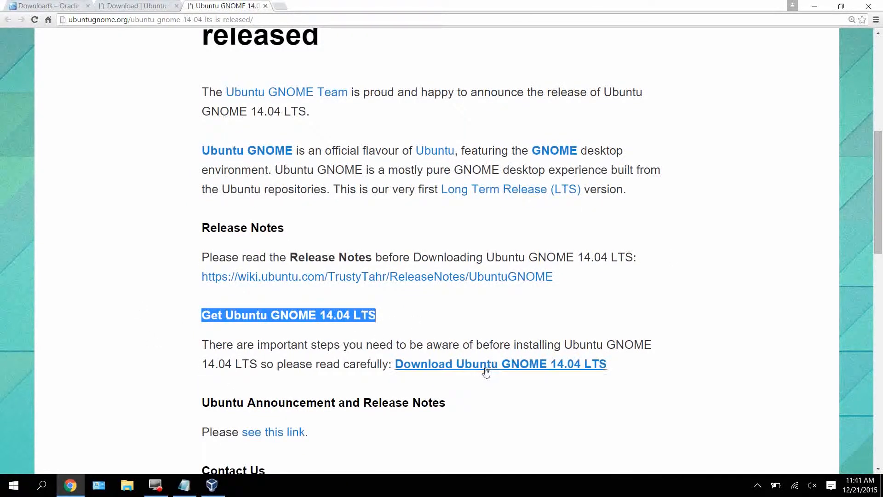
click(462, 366)
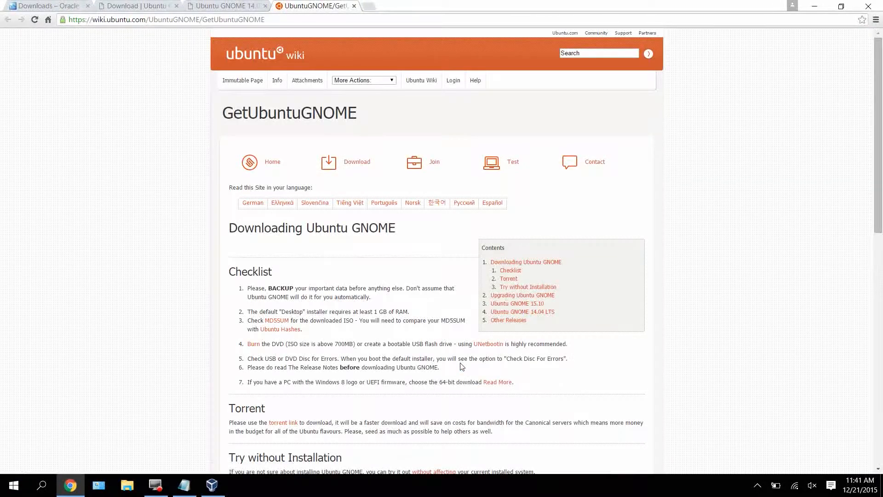
- Go to the Ubuntu GNOME 14.04 LTS downloads on the wiki and download the 64-bit image by direct download
drag(882, 128, 882, 362)
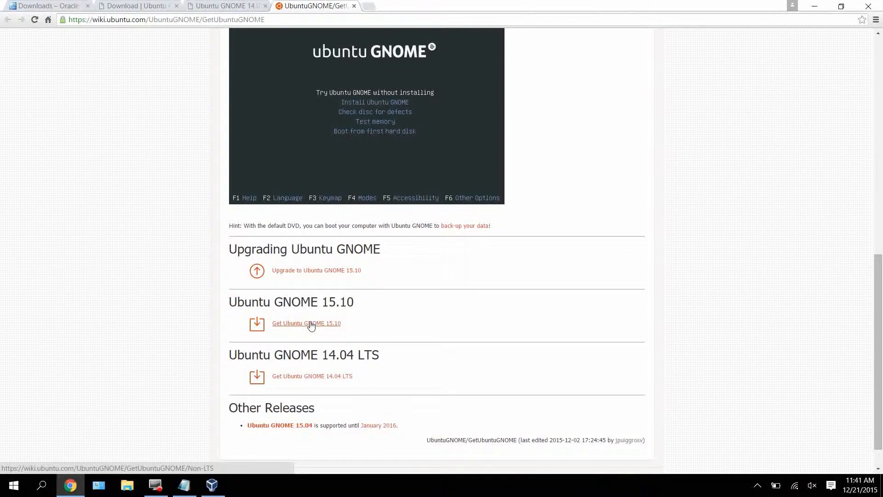
click(318, 377)
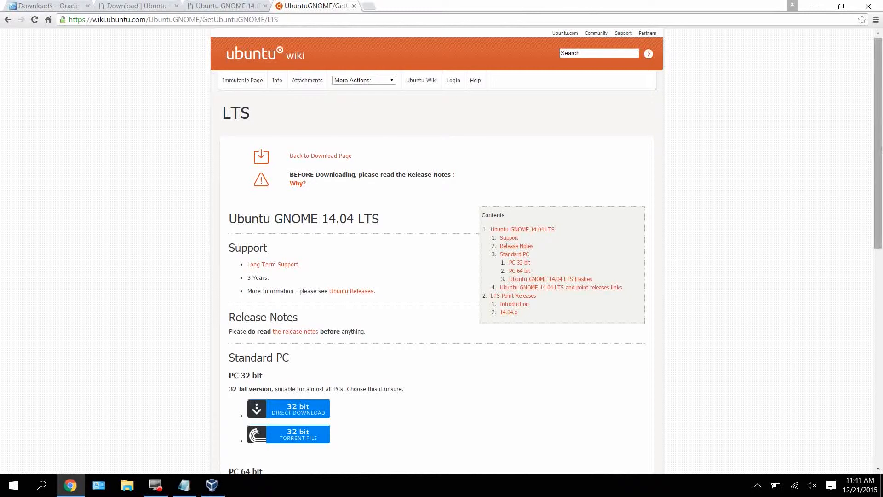
drag(878, 134, 880, 238)
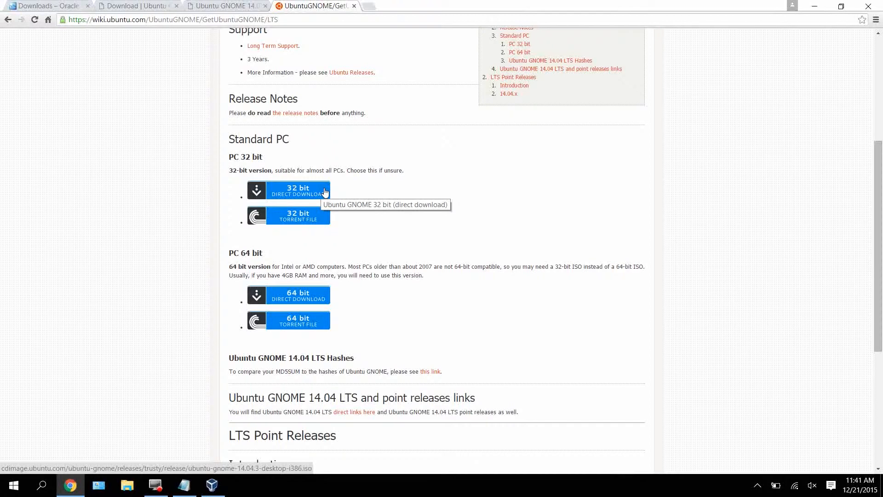
click(303, 299)
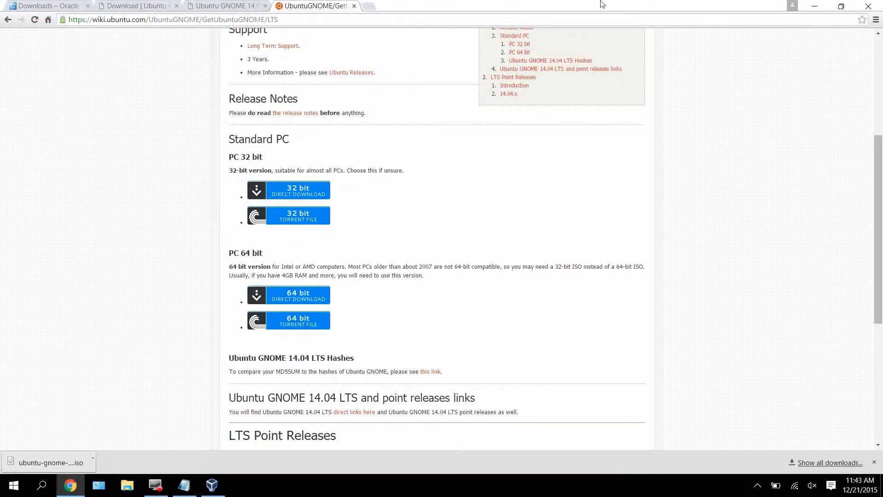
- Minimize Chrome, switch to File Explorer and look through Downloads for the ISO and Documents for the Virtual Machine Images folder
click(815, 6)
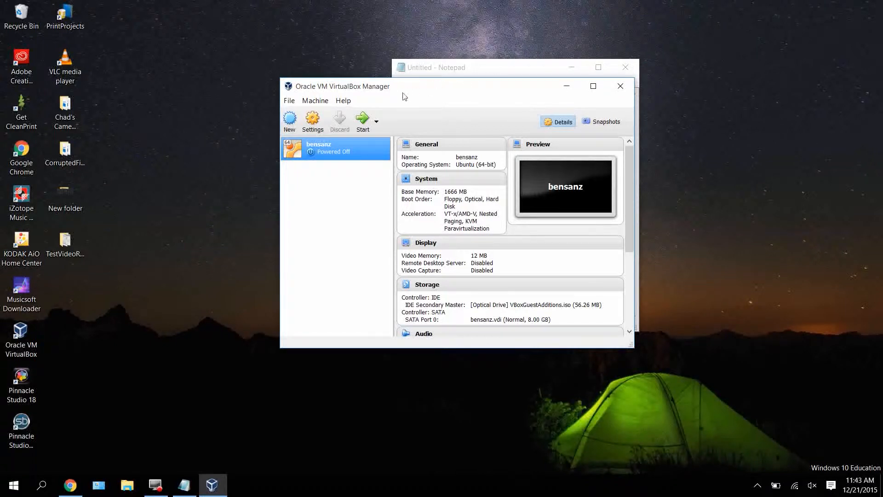
click(125, 491)
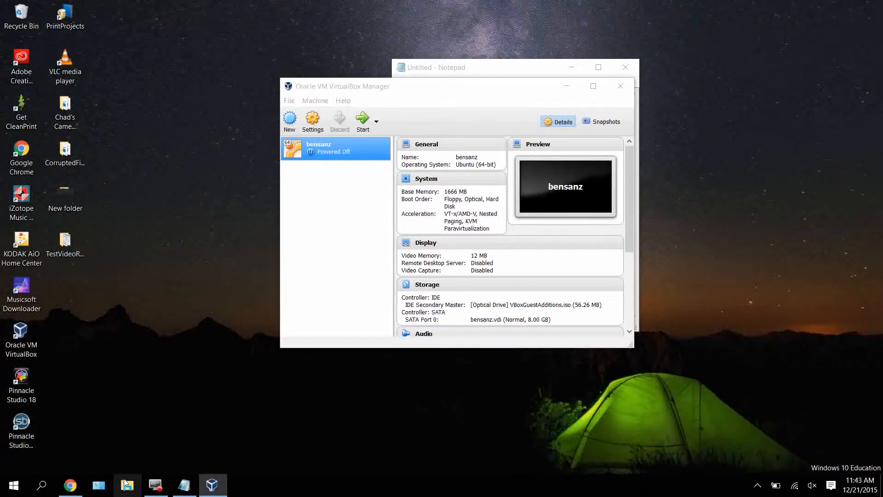
click(127, 484)
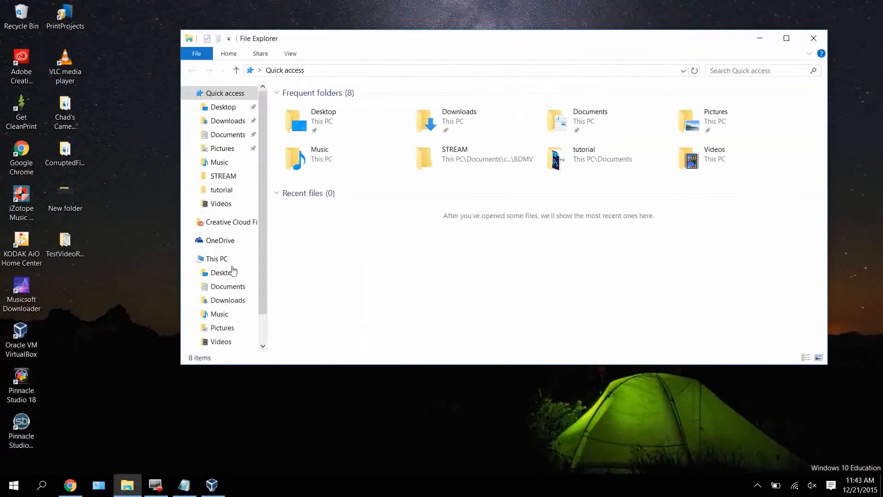
double_click(496, 126)
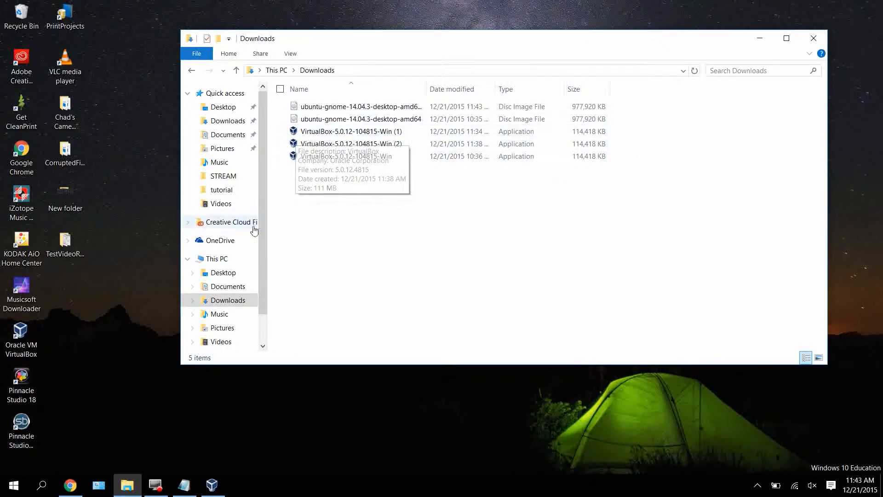
click(226, 287)
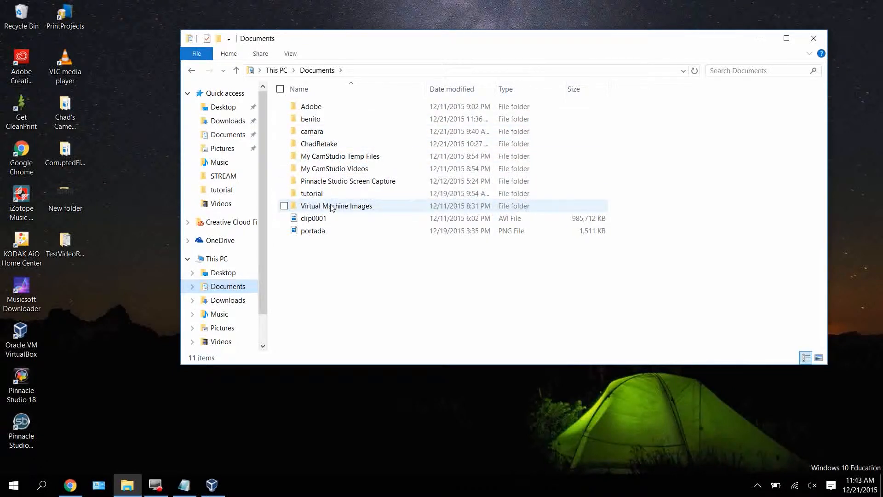
mouse_move(332, 208)
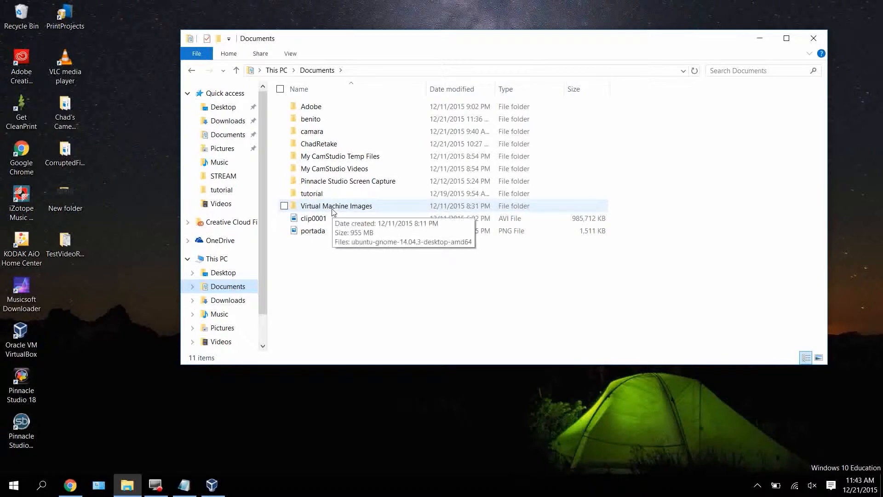
- Check the Virtual Machine Images folder in Documents for the Ubuntu GNOME disc image, return to Documents and close File Explorer
double_click(333, 209)
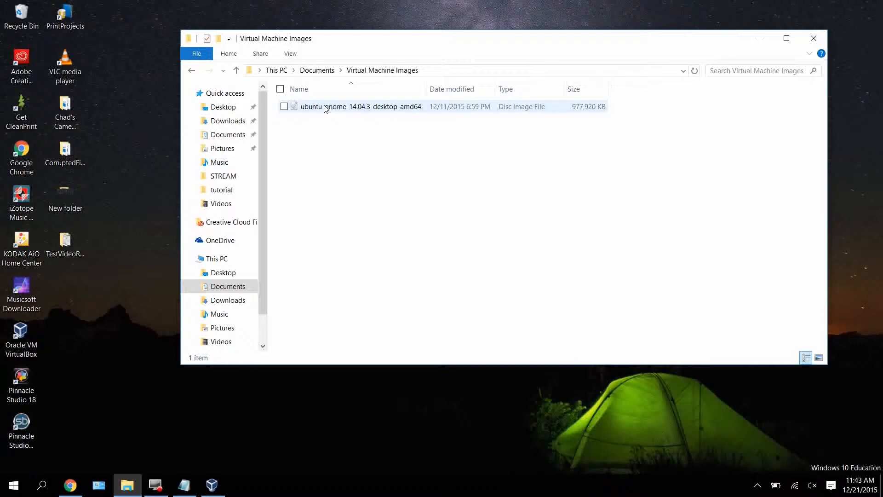
click(315, 70)
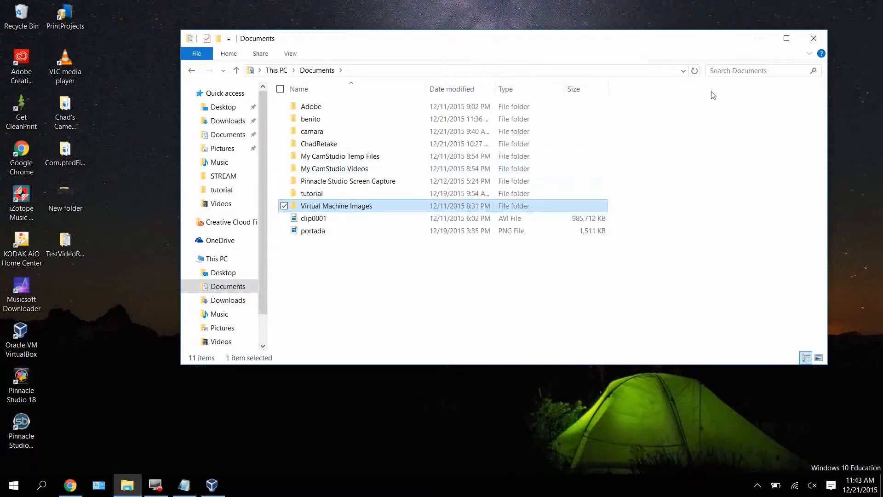
click(821, 38)
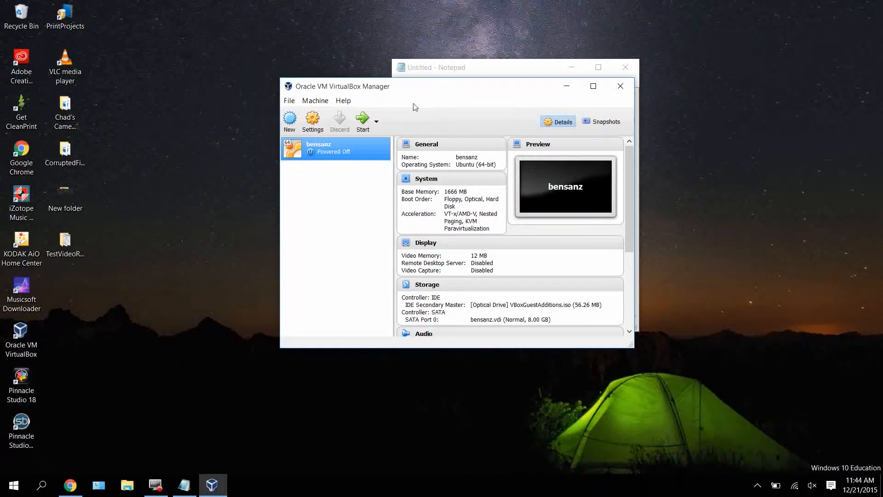
- Start a new virtual machine named "Ubuntu Gnome 14.04" with type Linux and version Ubuntu (64-bit)
drag(401, 90, 447, 63)
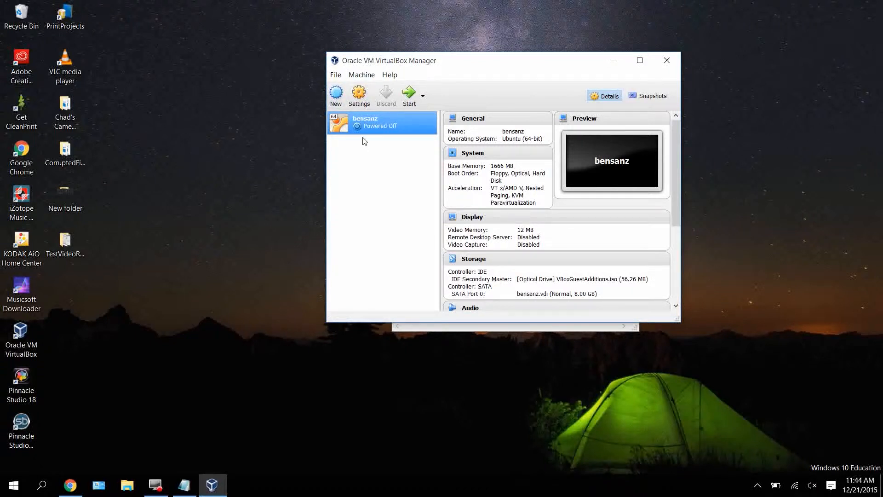
click(337, 94)
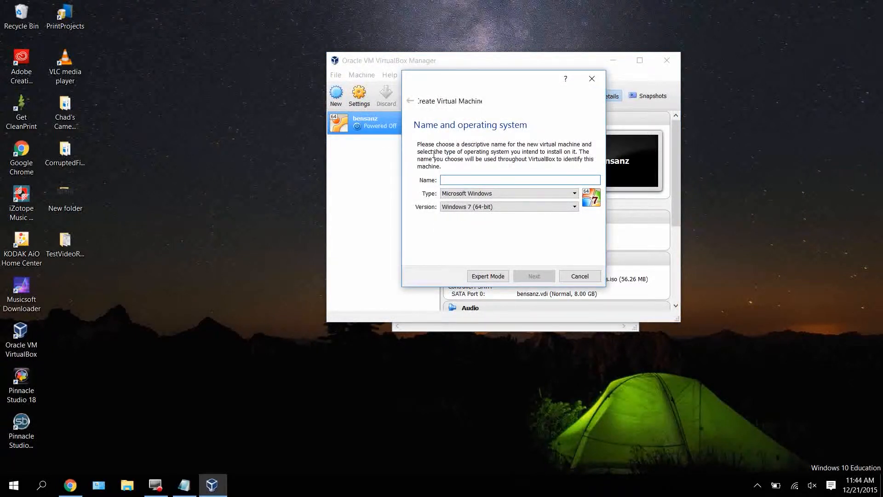
text(Ubuntu Gnom)
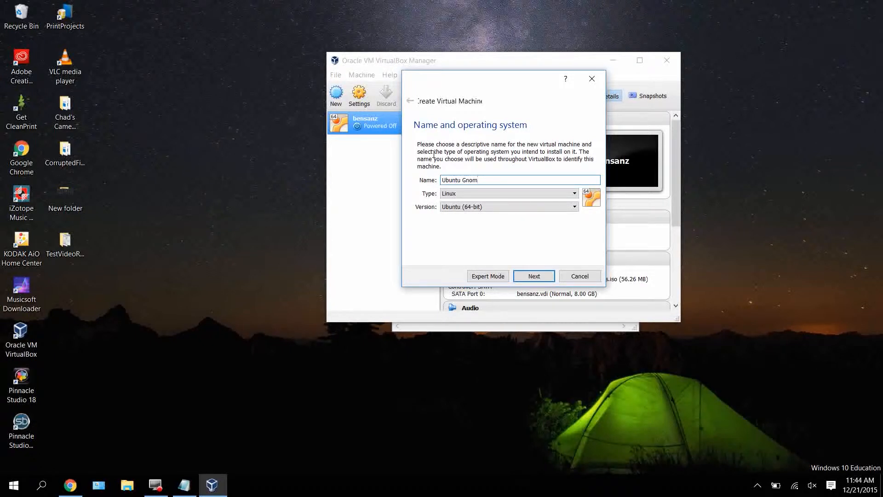
text(e 14.04)
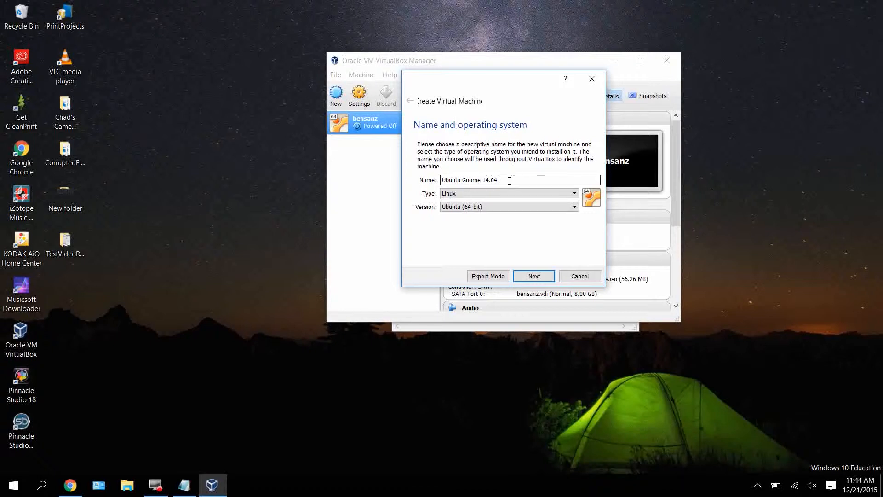
click(455, 193)
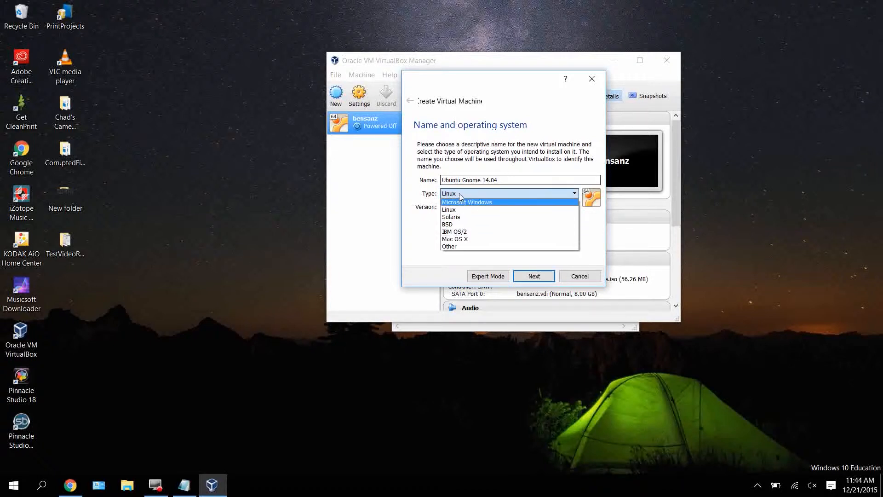
click(460, 194)
click(458, 207)
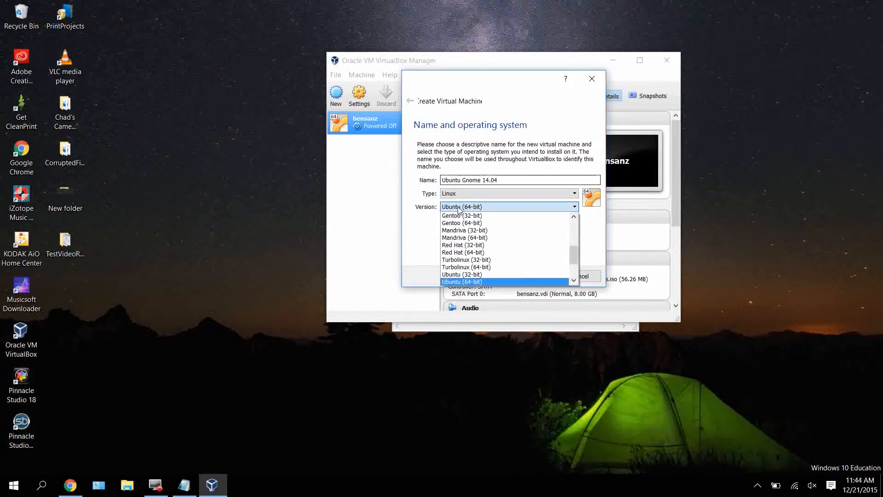
click(487, 207)
click(527, 207)
click(524, 200)
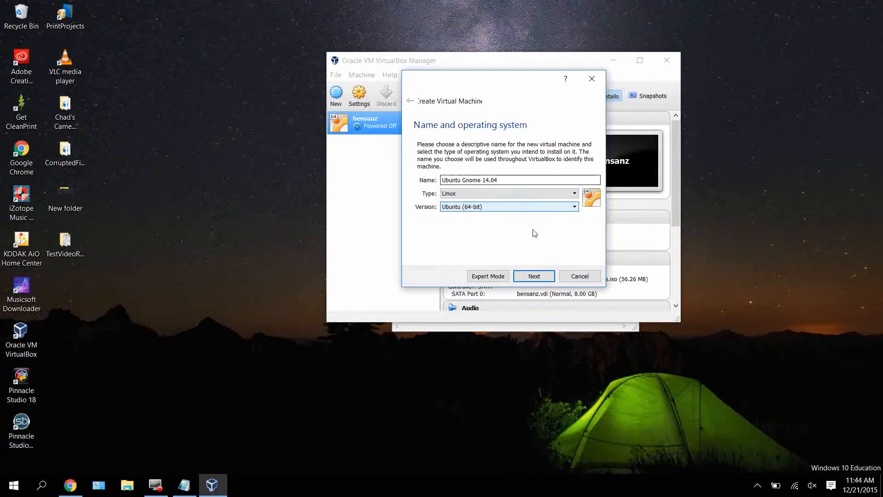
click(533, 275)
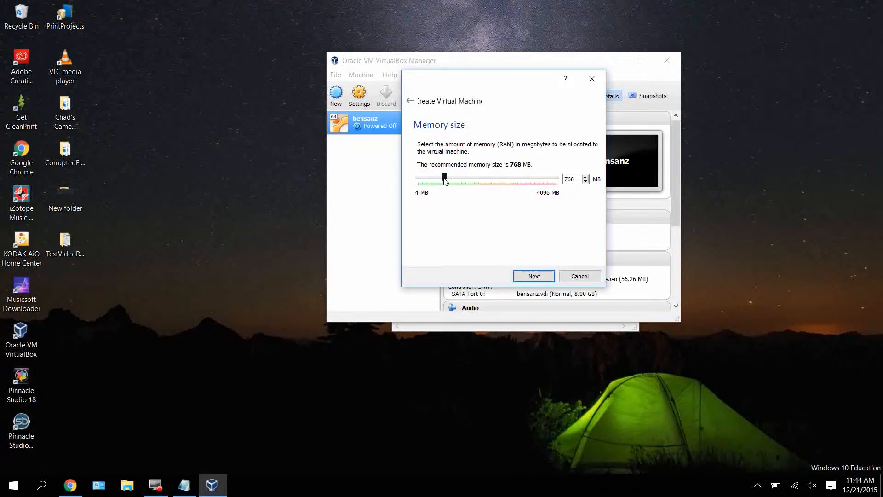
- Set the new machine's memory size to 1024 MB and choose to create a virtual hard disk now
drag(444, 179, 451, 179)
click(534, 278)
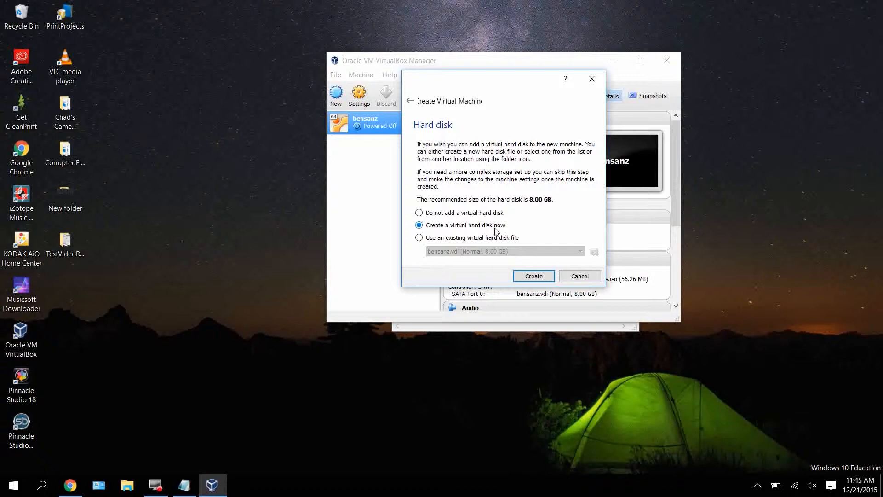
click(530, 277)
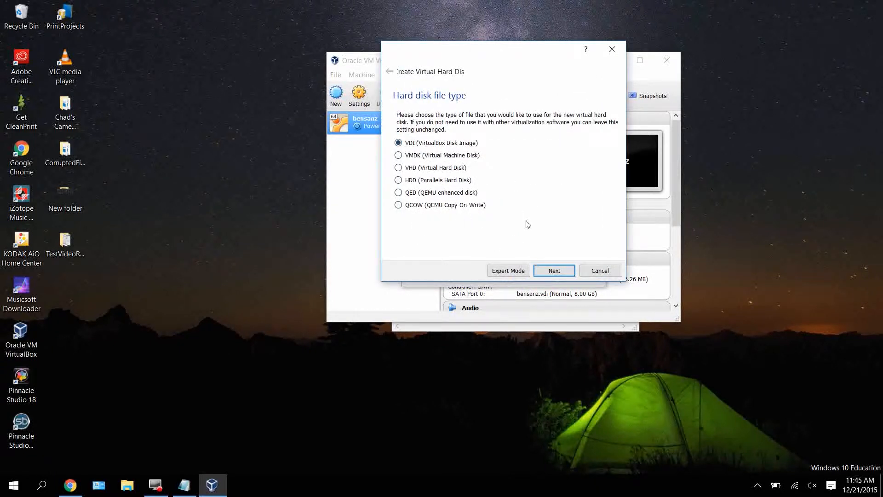
- Create a dynamically allocated VDI hard disk of 16 GB named "Ubuntu Gnome 14.04"
click(550, 272)
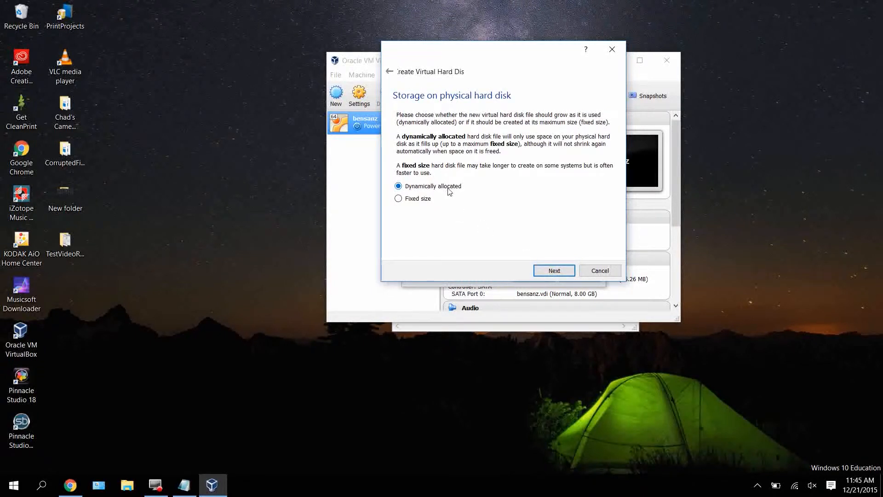
click(549, 269)
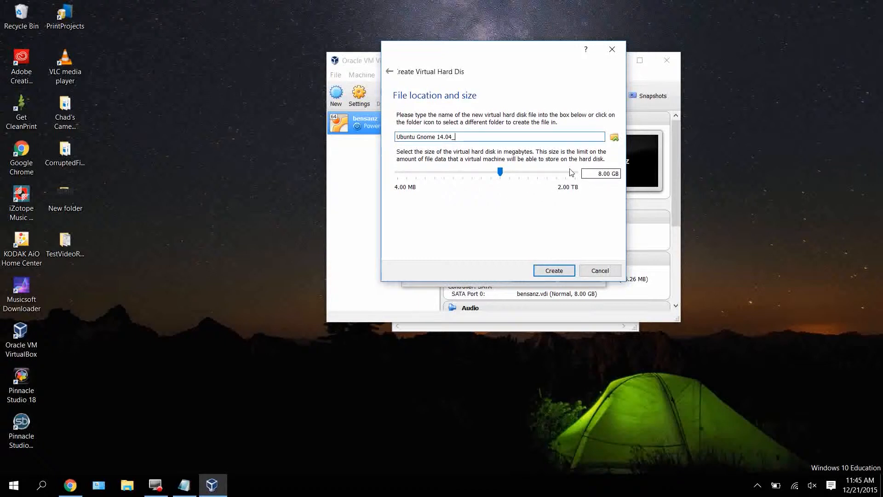
double_click(612, 177)
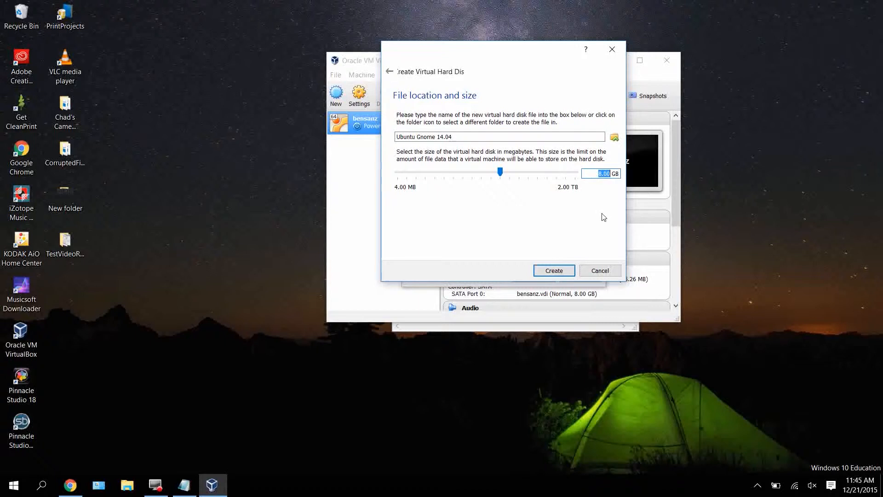
text(2)
key(BackSpace)
text(16)
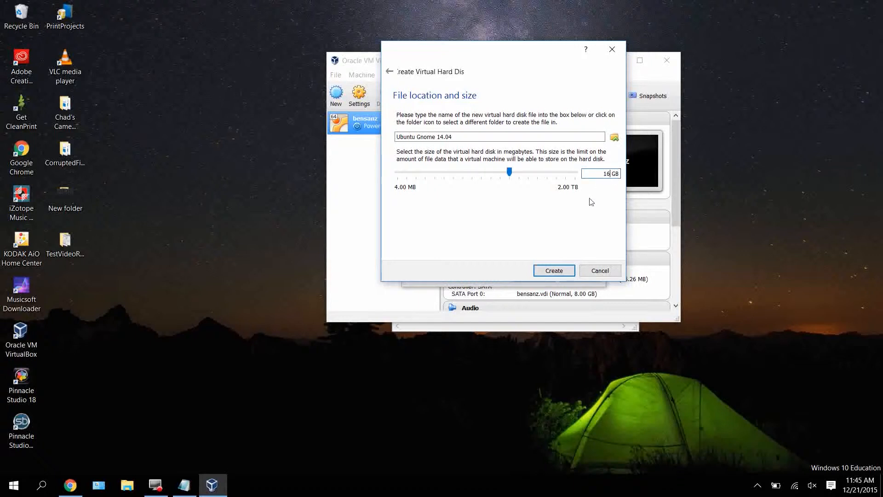
click(551, 270)
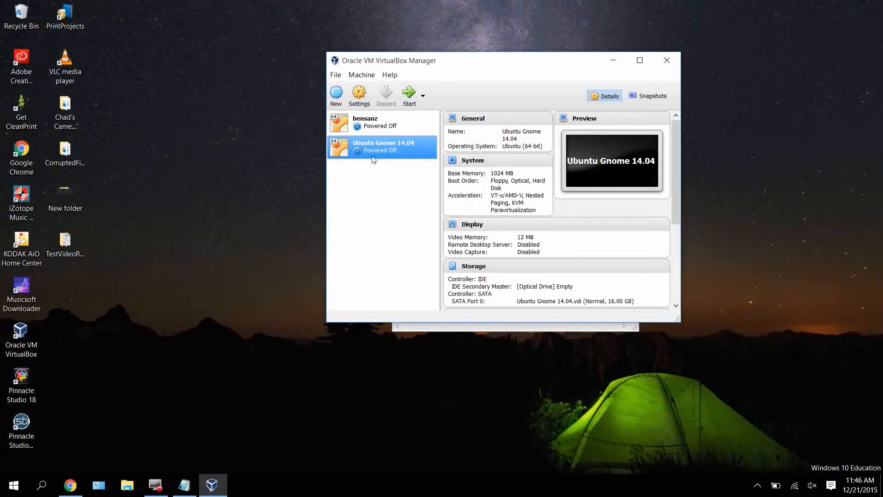
- Set the number of processors to 2 in the Ubuntu Gnome 14.04 machine's system settings
click(360, 97)
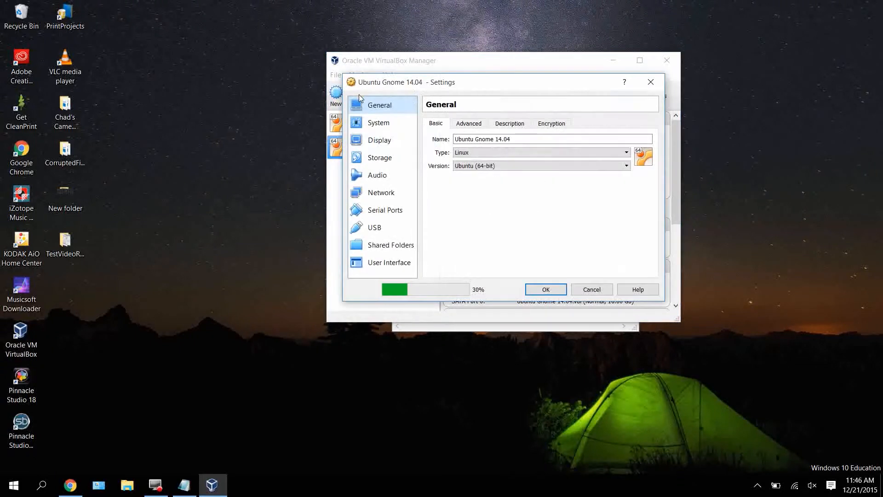
click(375, 123)
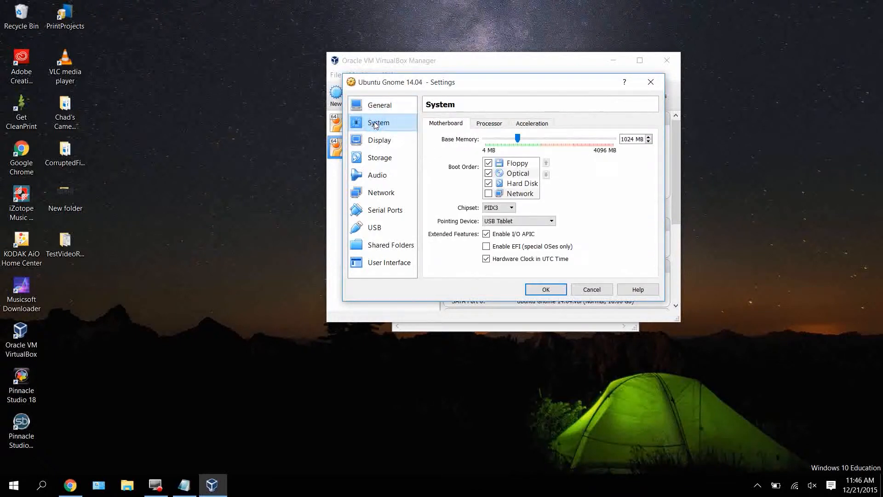
click(487, 123)
click(487, 139)
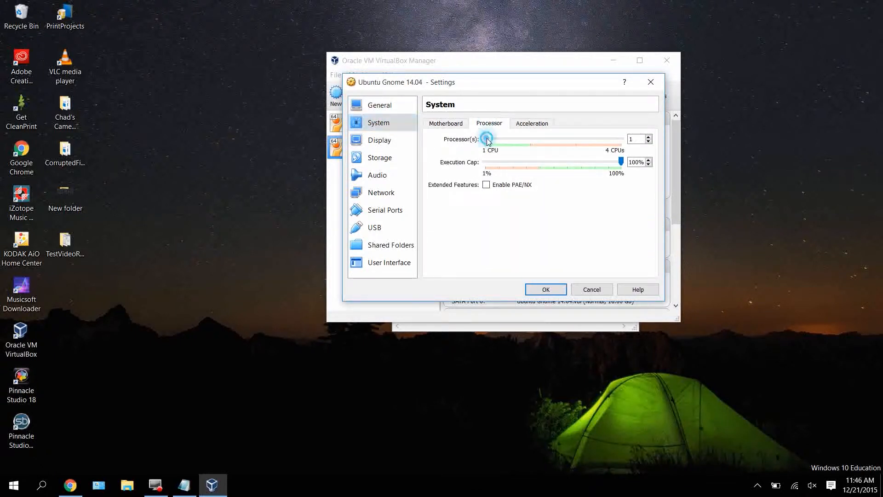
click(527, 139)
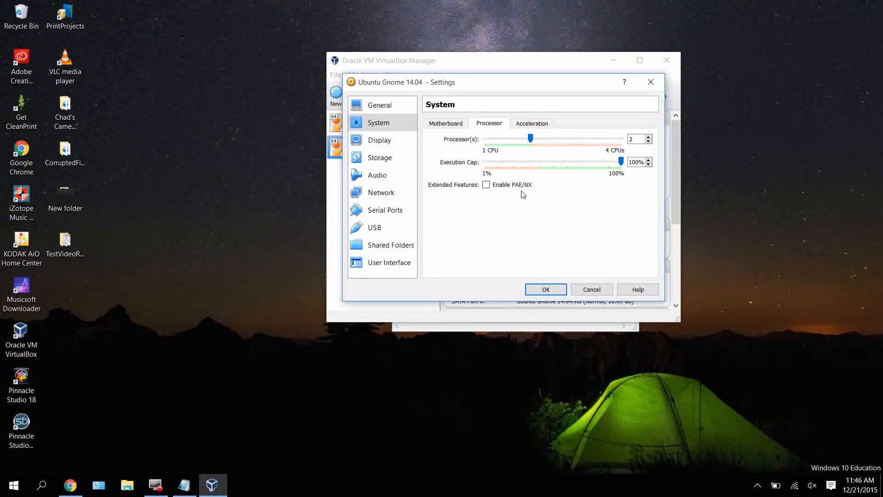
click(540, 289)
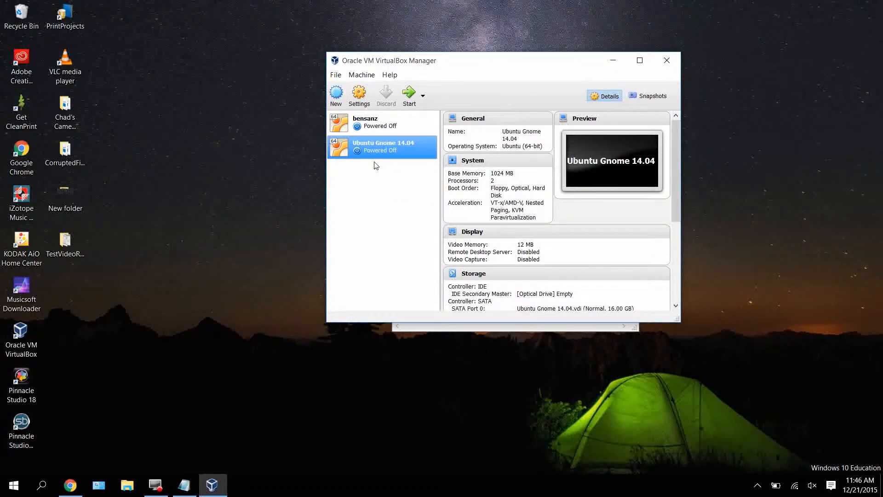
- Start the Ubuntu Gnome 14.04 machine with ubuntu-gnome-14.04.3-desktop-amd64 from Documents' Virtual Machine Images folder as the start-up disk
click(409, 101)
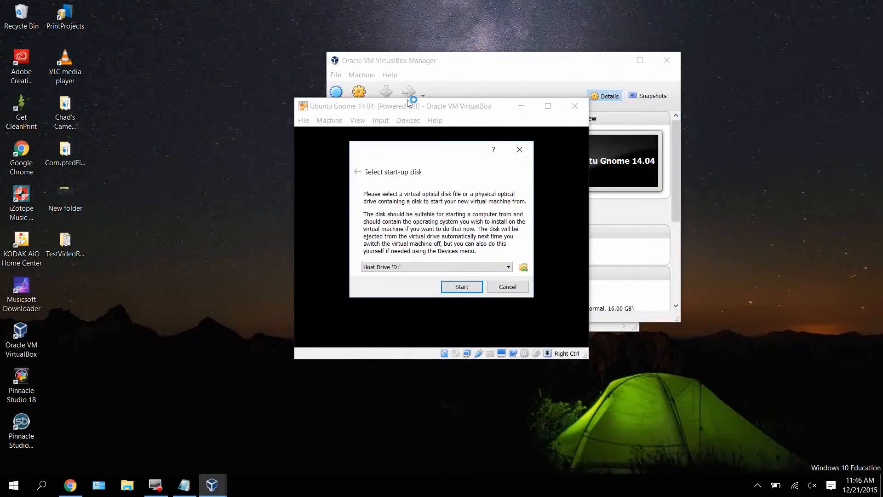
click(523, 267)
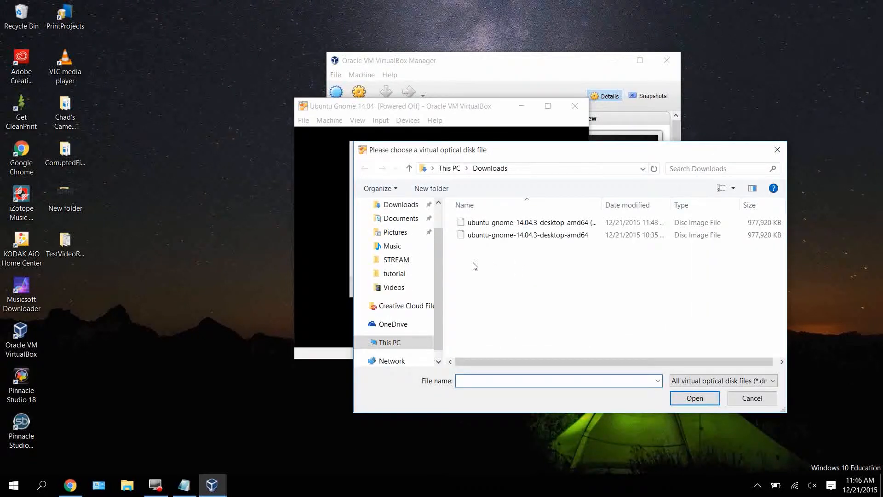
click(408, 278)
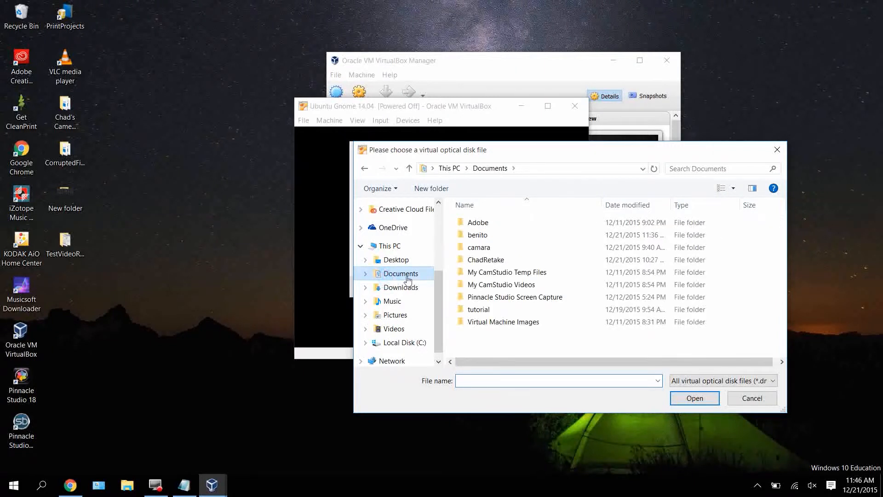
double_click(490, 324)
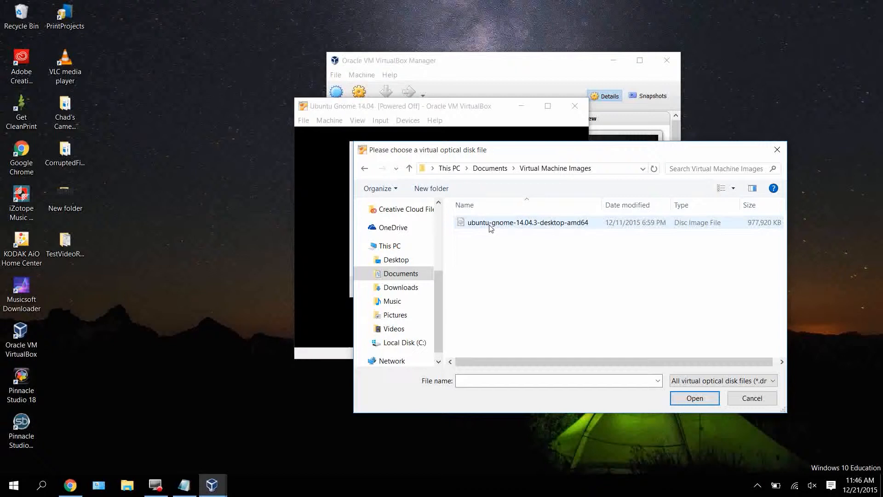
double_click(491, 224)
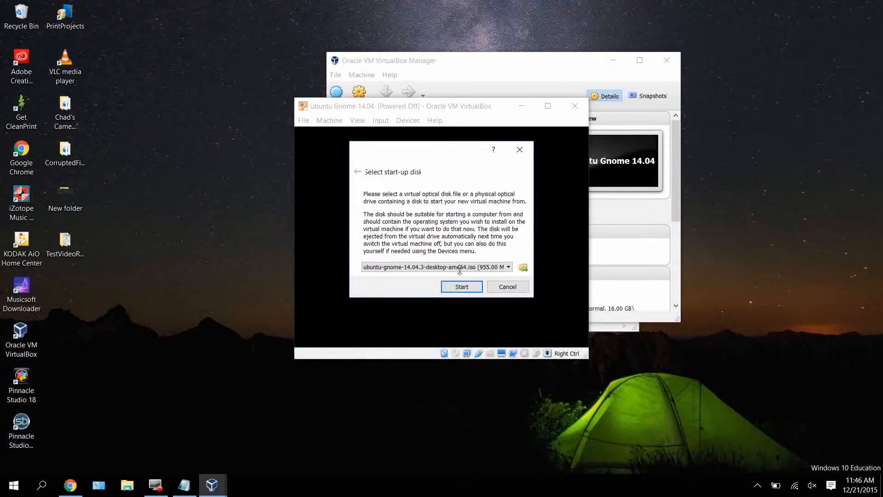
click(461, 288)
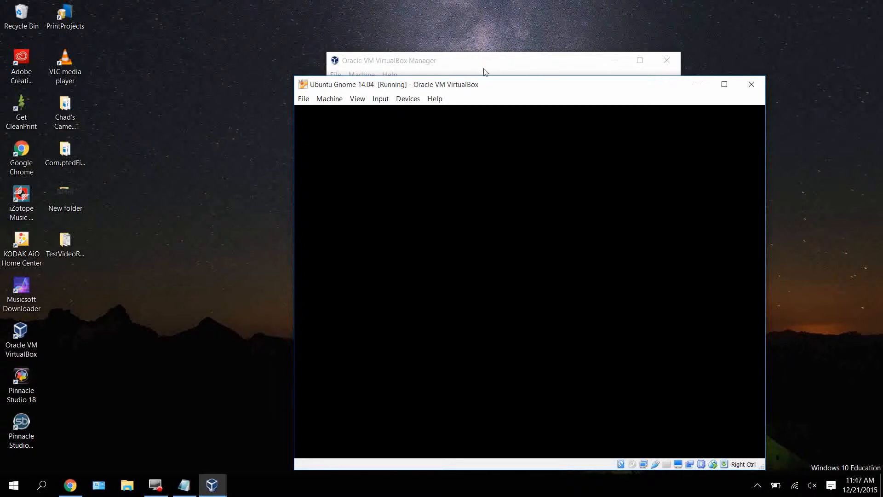
- Begin installing Ubuntu GNOME in English without updates or third-party software, using the erase-disk option, and approve writing the changes to disk
click(489, 87)
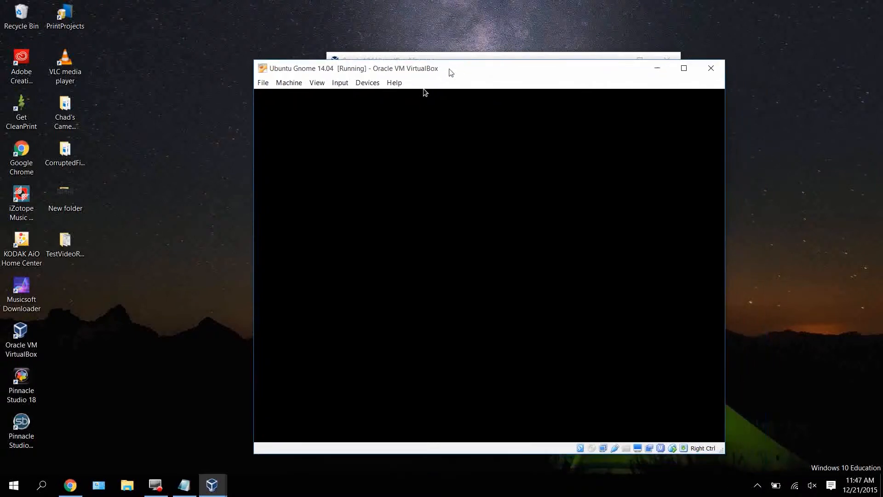
click(440, 110)
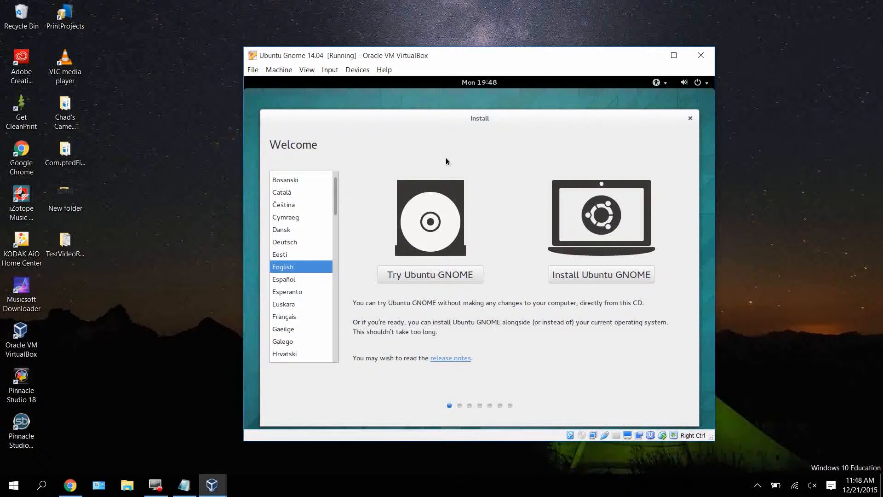
click(572, 274)
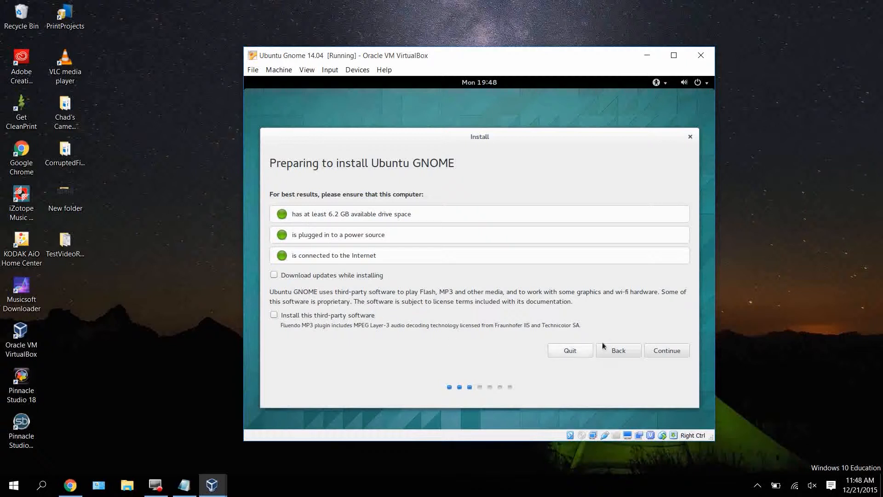
click(661, 349)
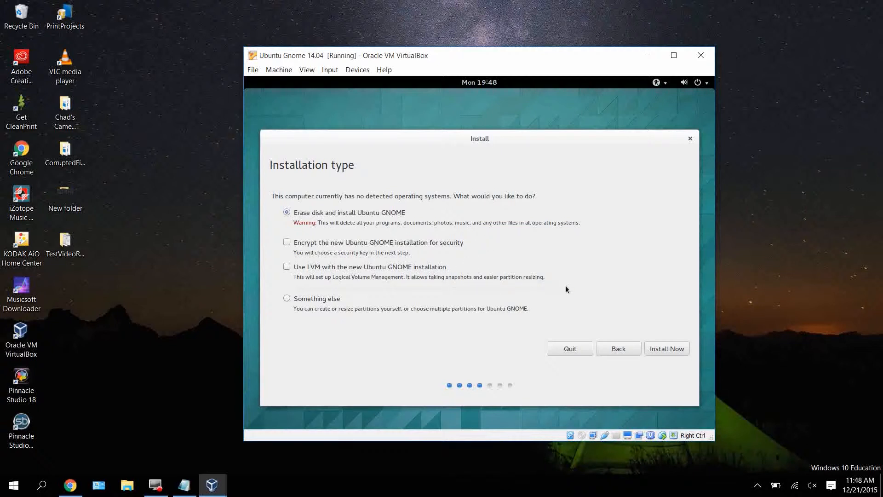
click(669, 349)
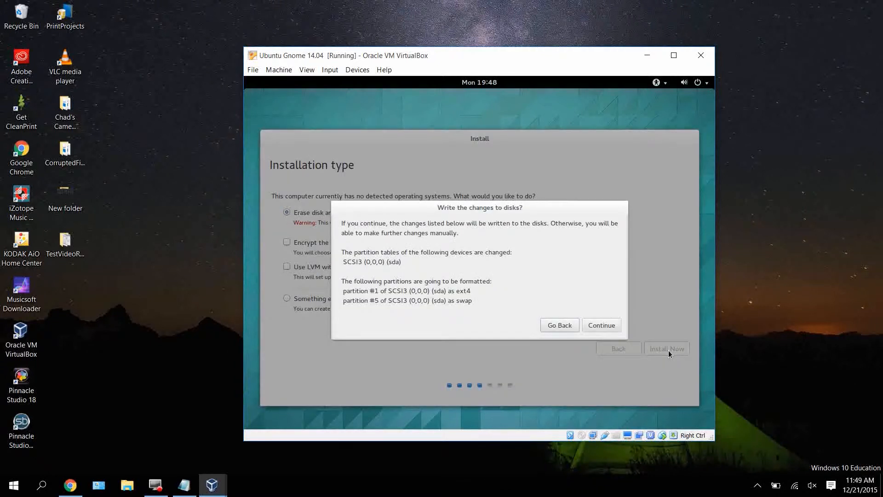
click(600, 326)
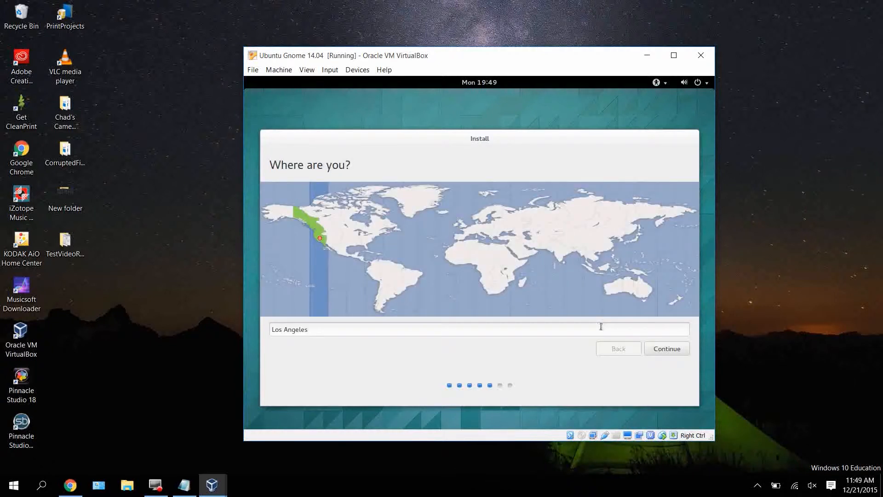
- Accept Los Angeles as the location and English (US) as the keyboard layout for the Ubuntu GNOME installation
click(659, 350)
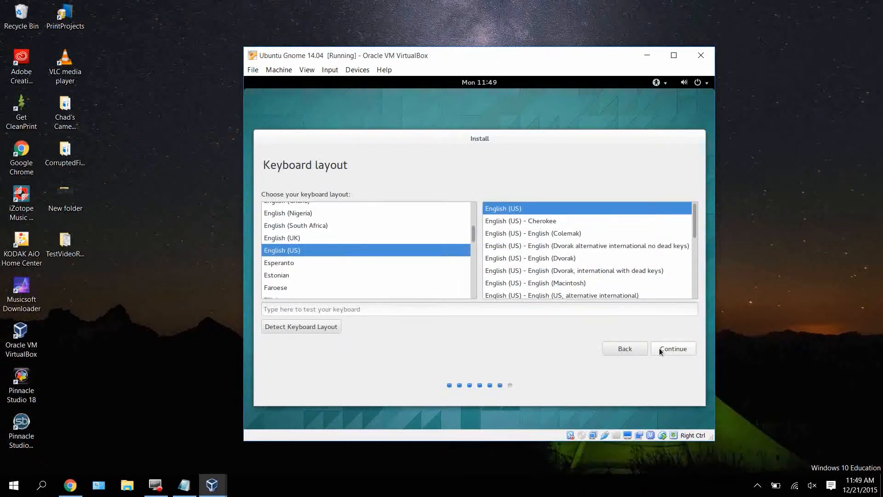
click(660, 350)
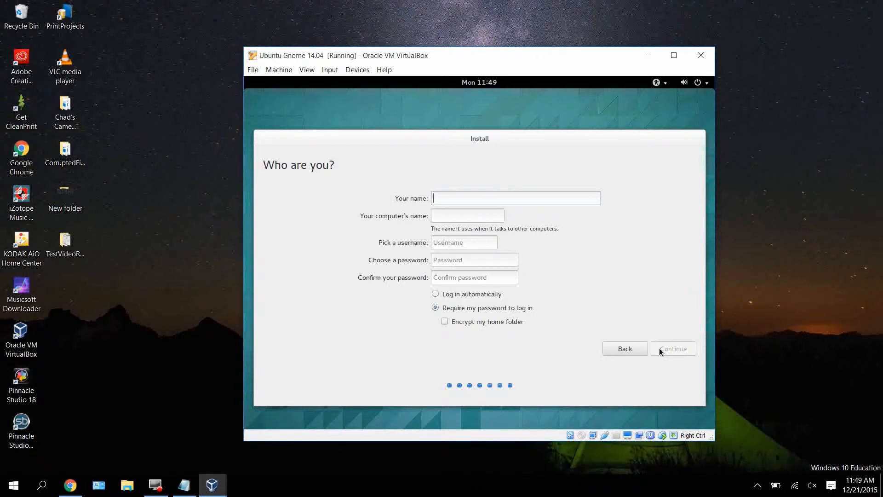
text(elgnda)
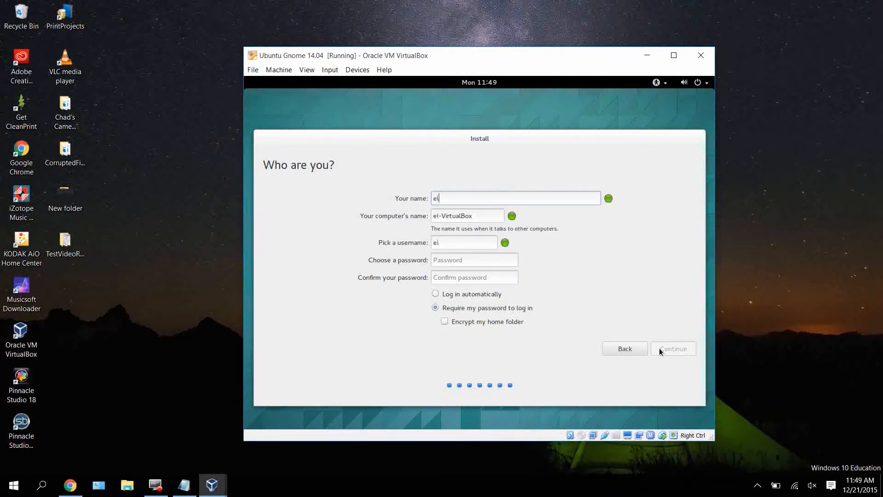
key(BackSpace)
key(BackSpace)
key(BackSpace)
text(an)
key(BackSpace)
key(BackSpace)
key(BackSpace)
key(BackSpace)
key(BackSpace)
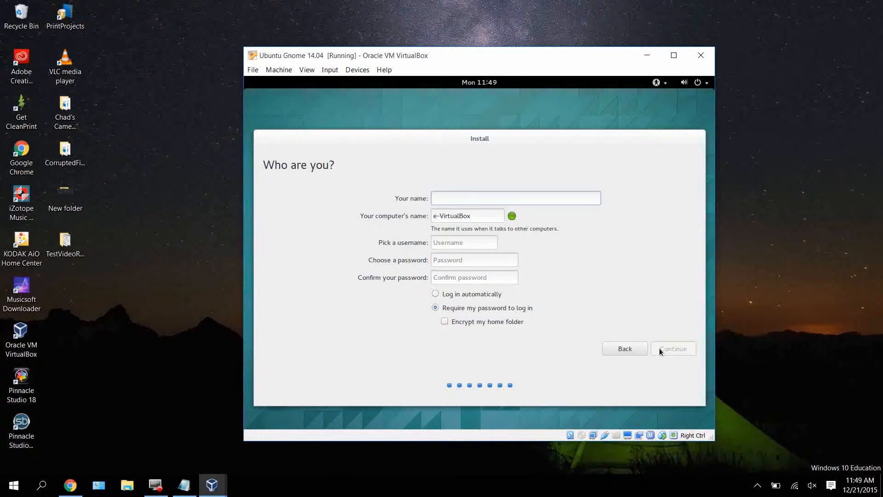
- Enter the account holder's name and set the computer's name to Chadputer
text(yocmass)
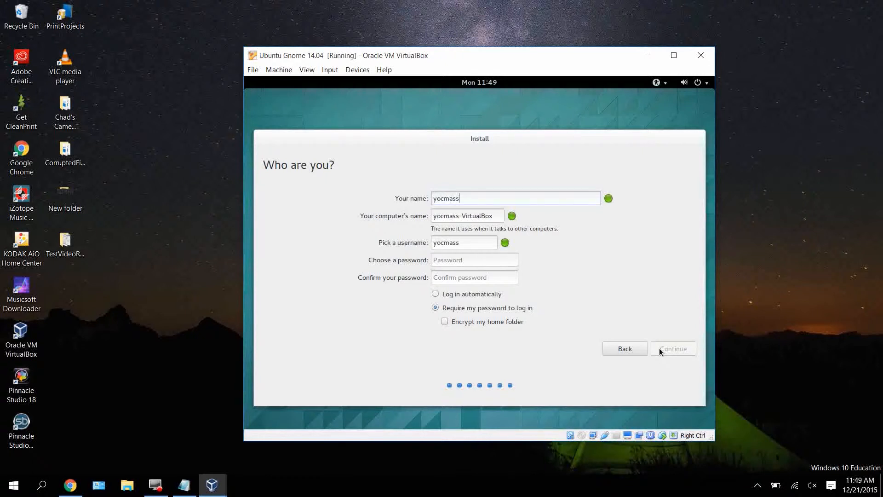
key(BackSpace)
text(mas)
key(Tab)
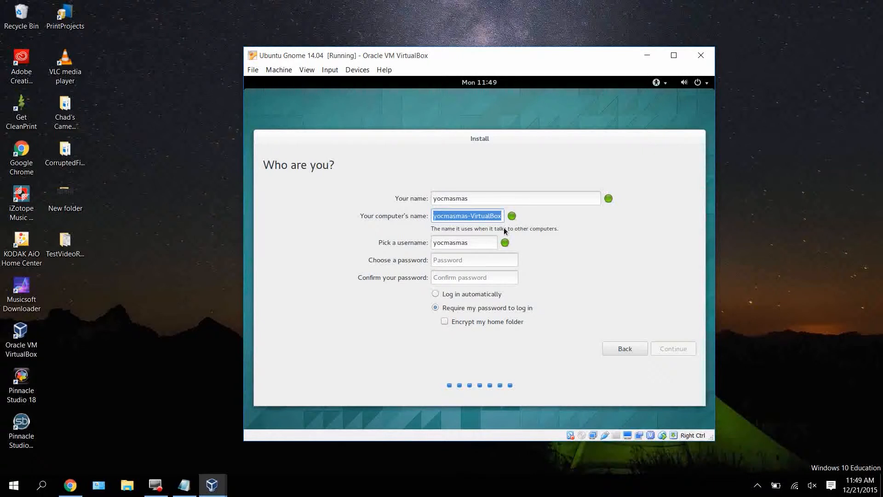
text(Chd)
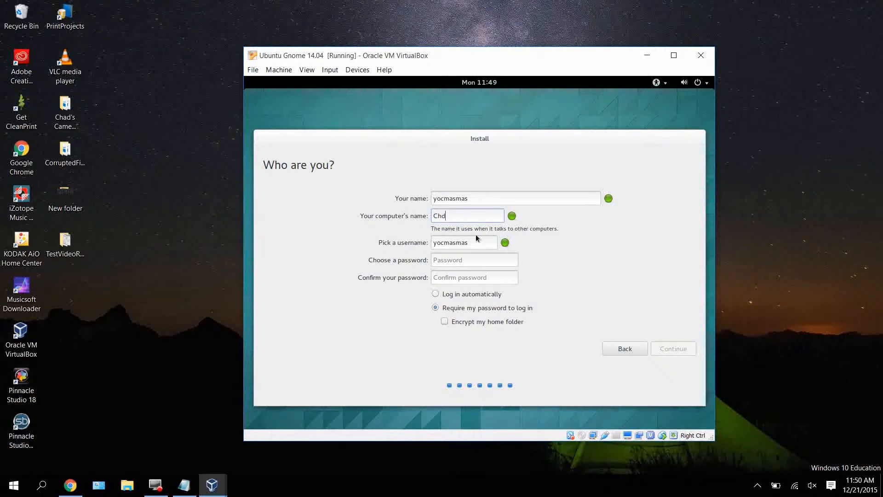
key(BackSpace)
text(adputer)
- Enter and confirm the account password, keep requiring it at login, and continue the installation
click(479, 261)
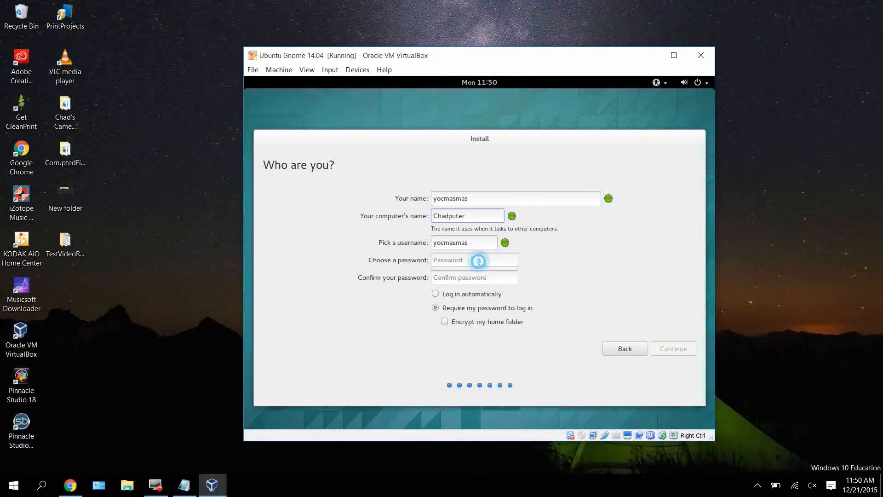
text(••••)
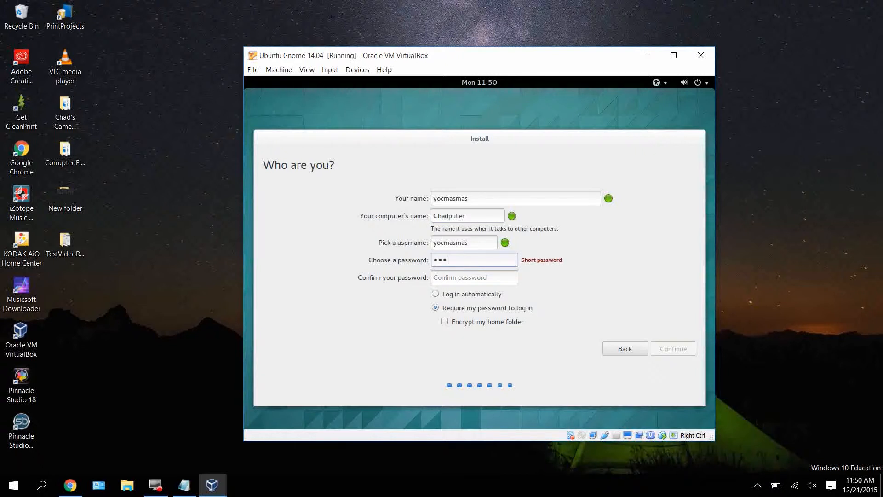
key(Tab)
text(••••)
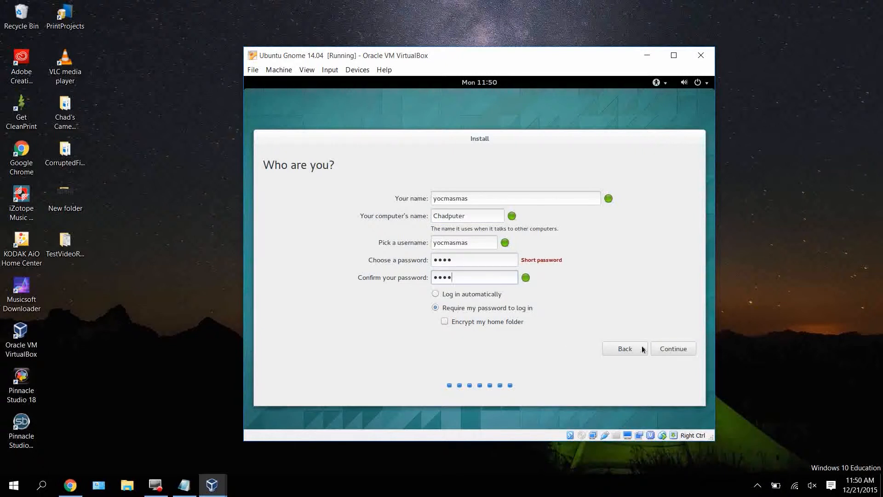
click(670, 347)
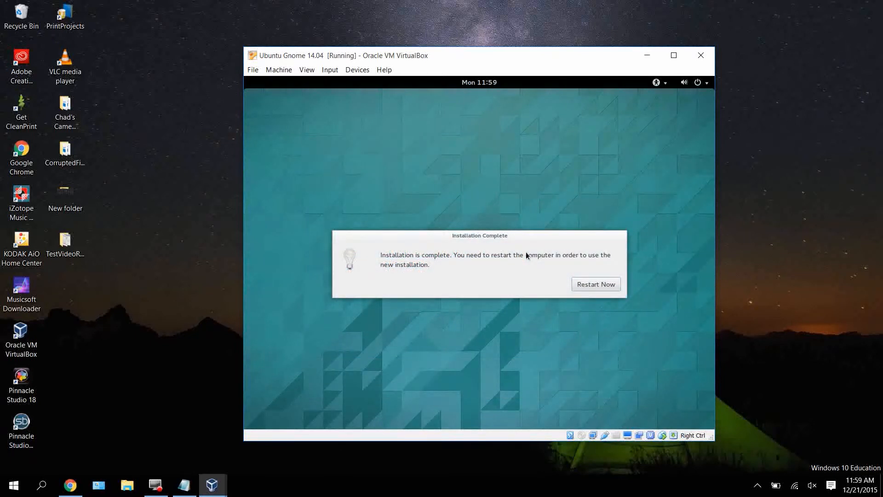
- Restart the virtual machine after the installation, confirming that the installation media is removed
click(592, 284)
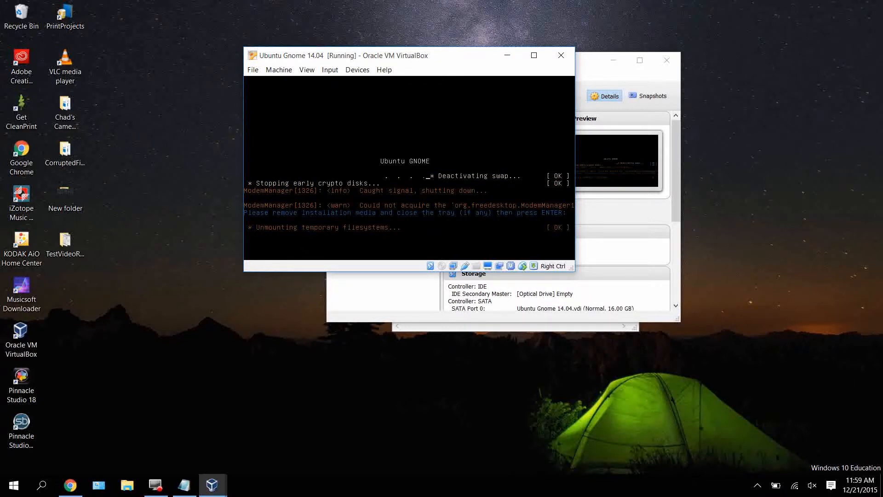
key(Return)
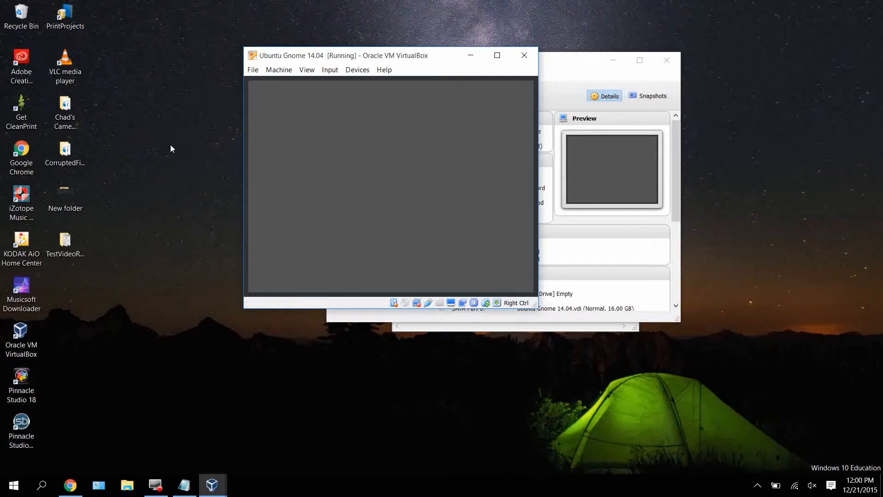
drag(400, 55, 320, 4)
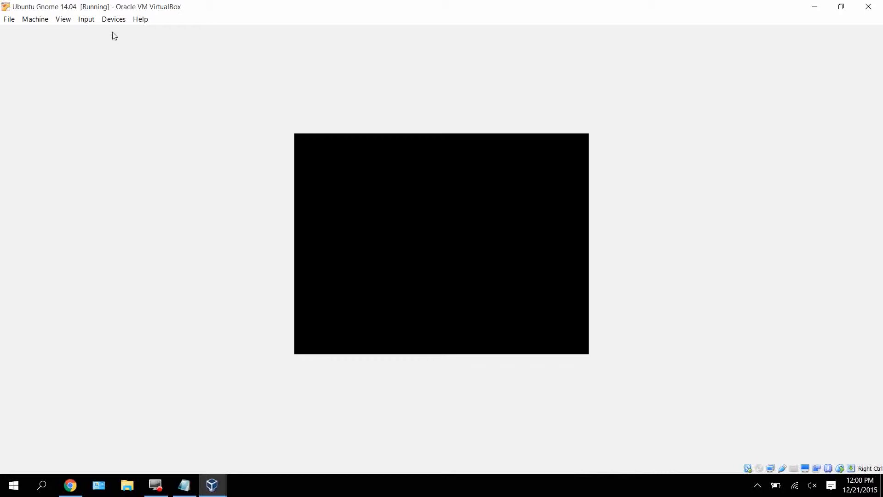
click(113, 19)
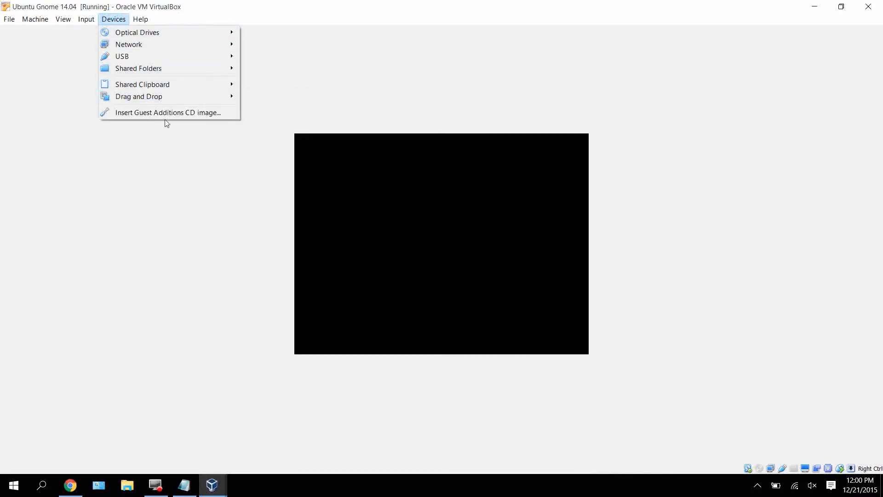
click(263, 140)
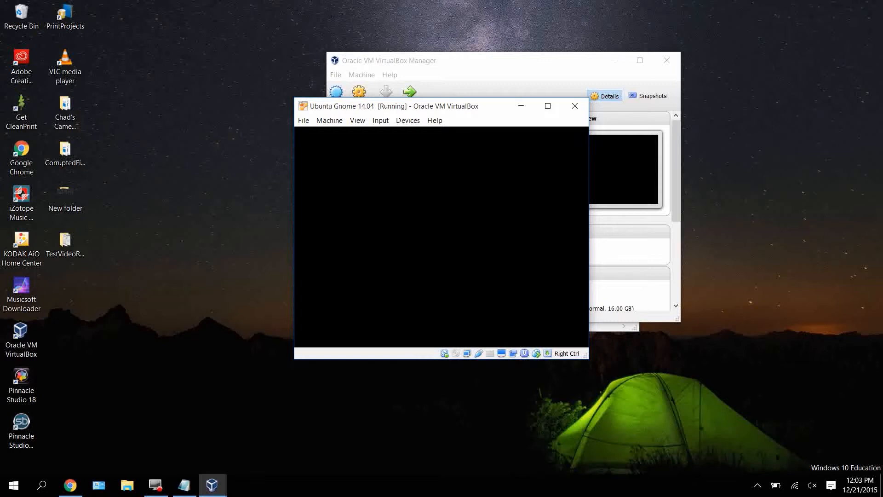
click(406, 203)
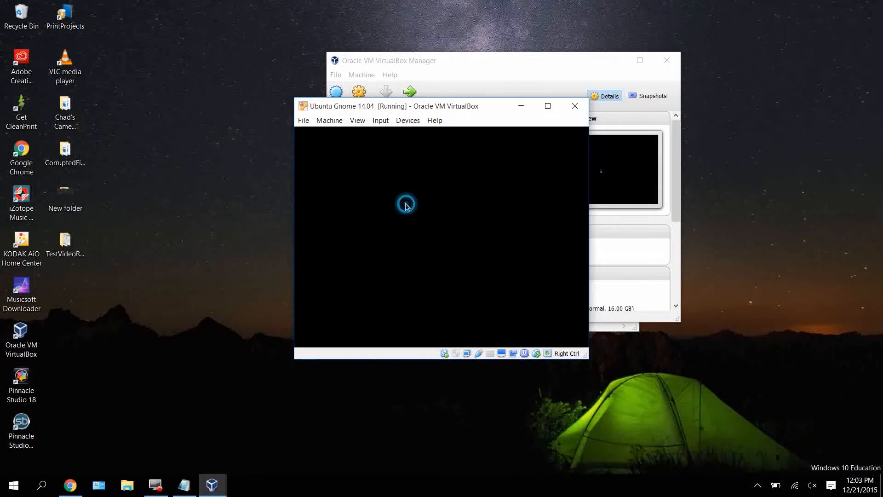
click(438, 203)
click(438, 174)
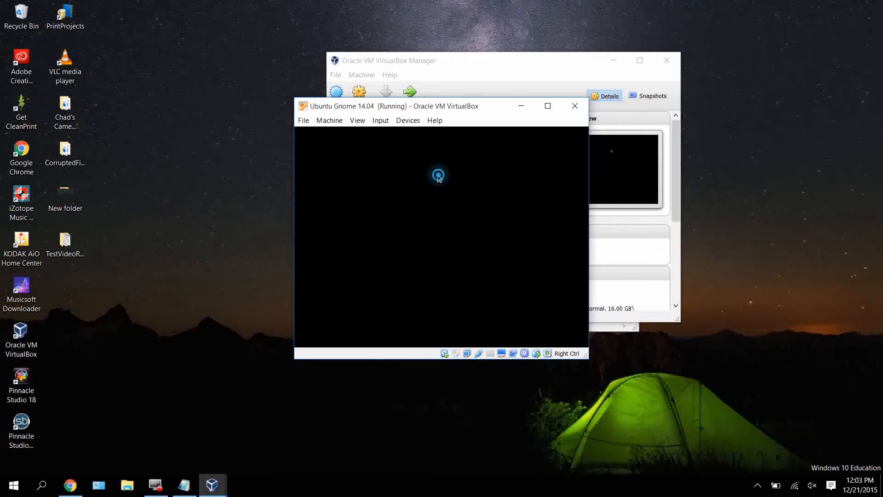
click(409, 202)
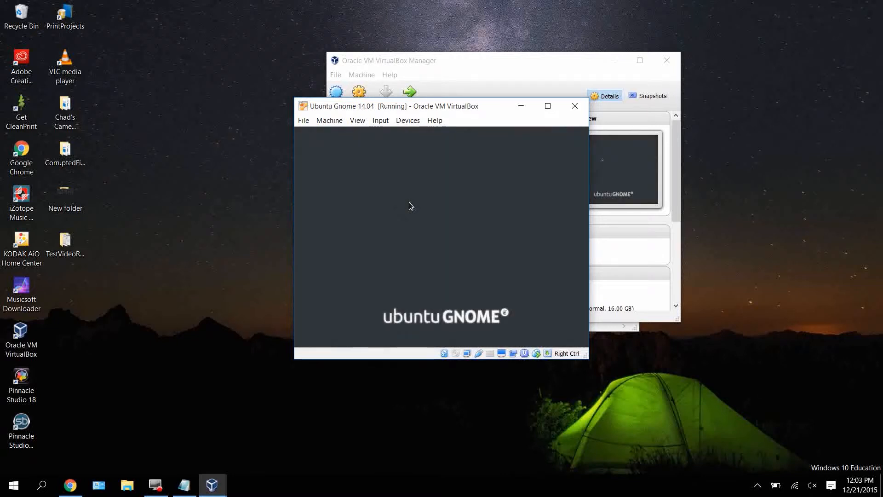
- Sign in to the newly installed Ubuntu GNOME system with the account password
click(427, 230)
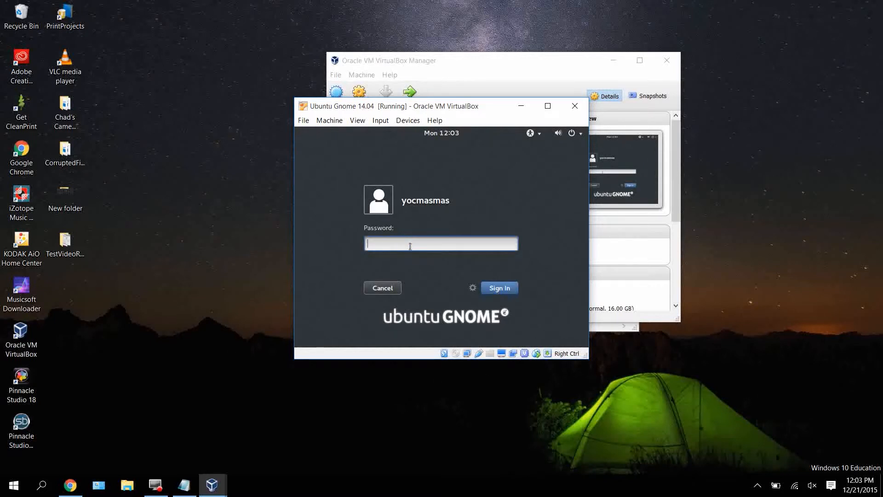
text(*****)
key(Return)
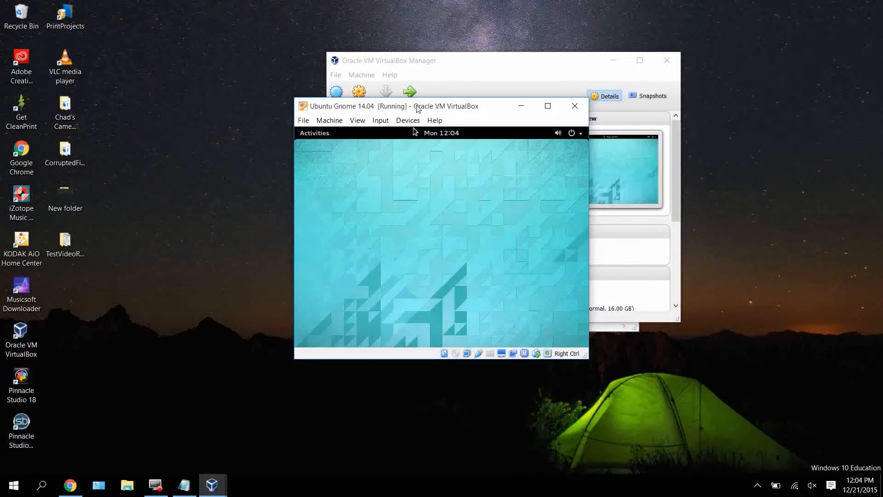
- Maximize the Ubuntu Gnome 14.04 virtual machine window
drag(418, 109, 369, 4)
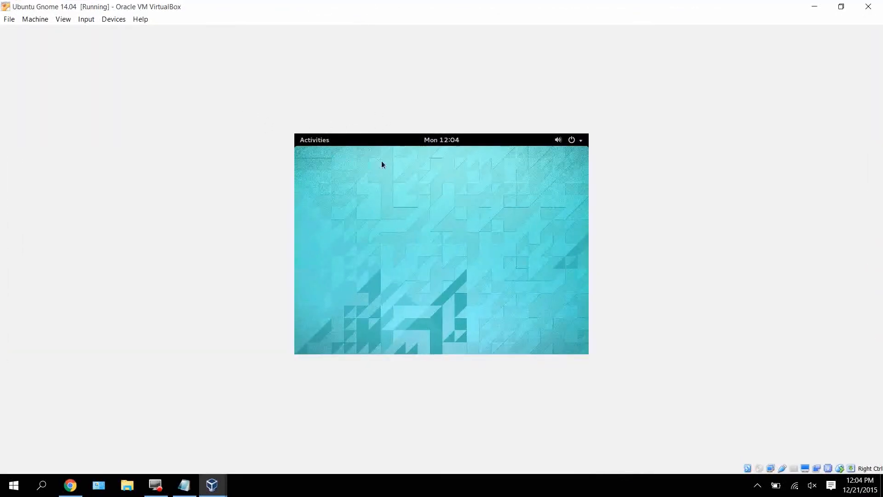
double_click(376, 12)
drag(376, 12, 392, 1)
- Insert the Guest Additions CD image into the virtual machine and run its installer
click(114, 20)
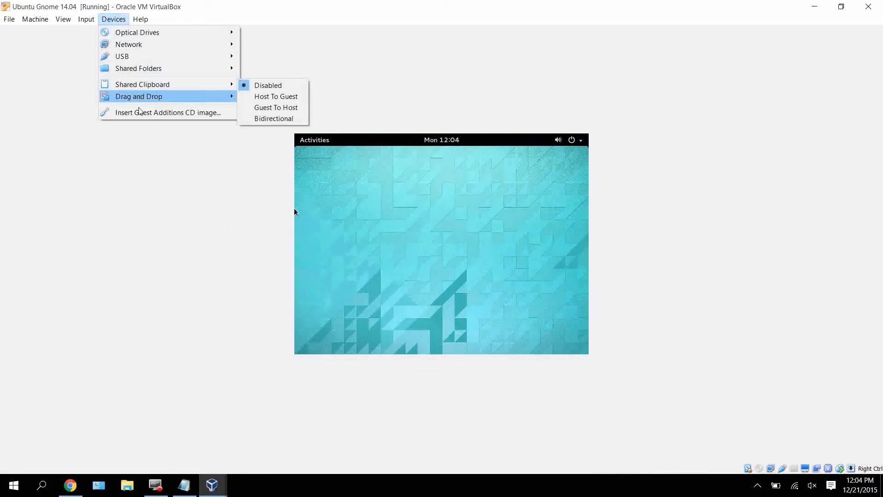
click(140, 112)
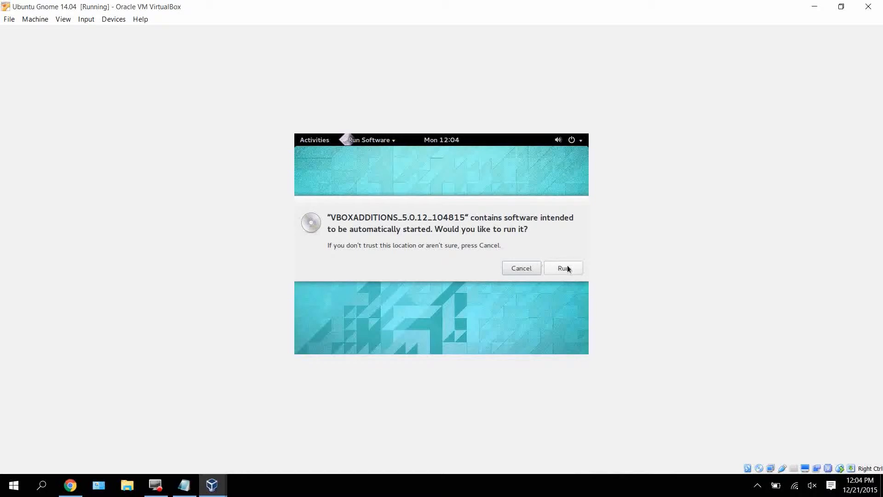
click(573, 273)
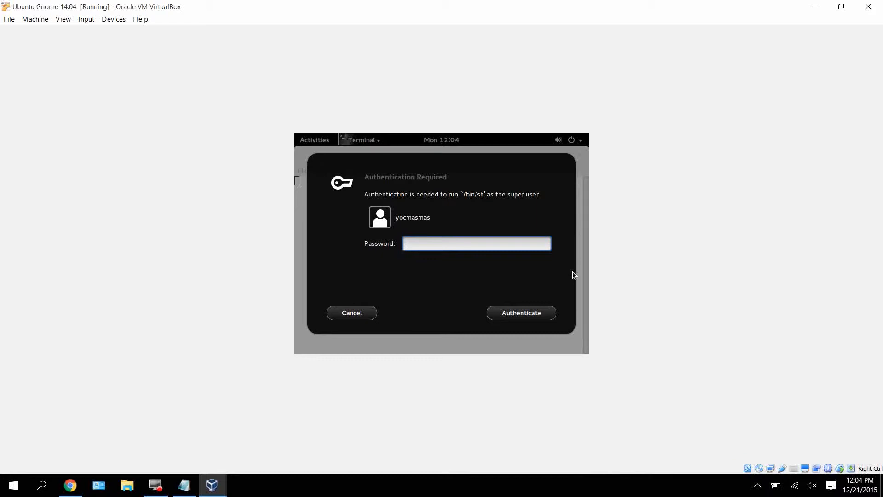
- Authorize the Guest Additions installation with the account password and close its terminal window when it finishes
text(••••••)
key(Return)
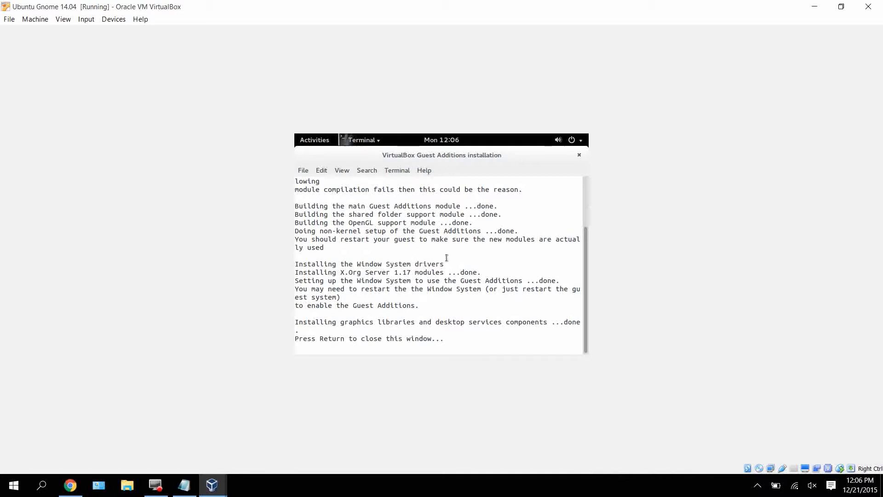
key(Return)
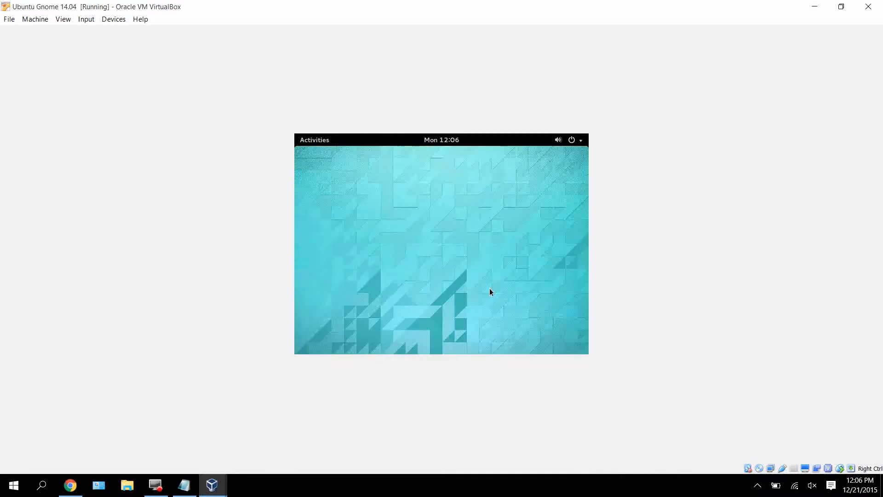
- Restart the Ubuntu GNOME guest system to load the Guest Additions
click(573, 140)
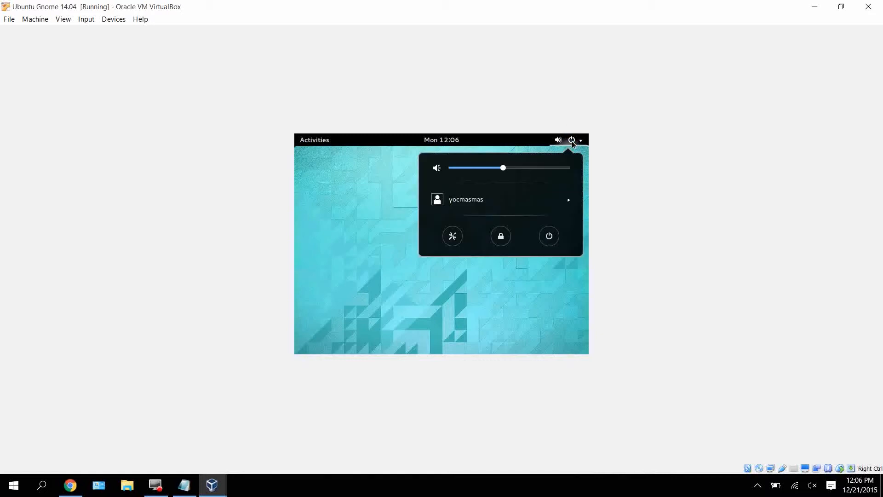
click(553, 231)
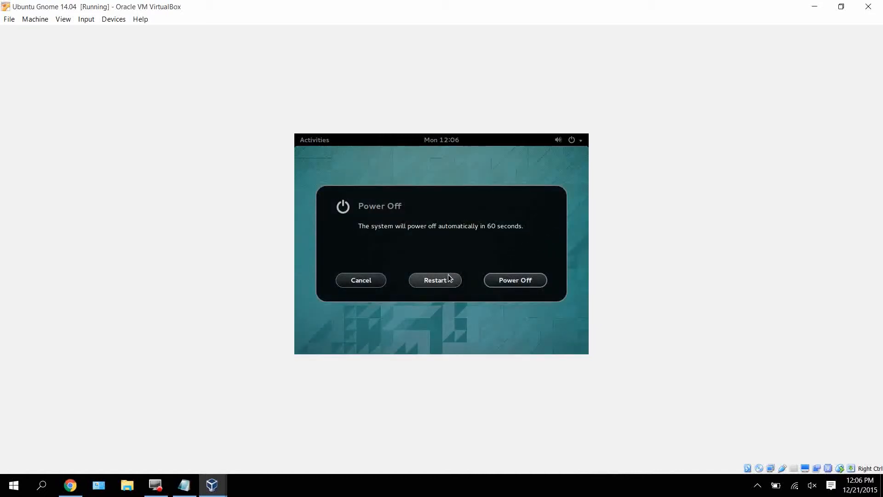
click(449, 278)
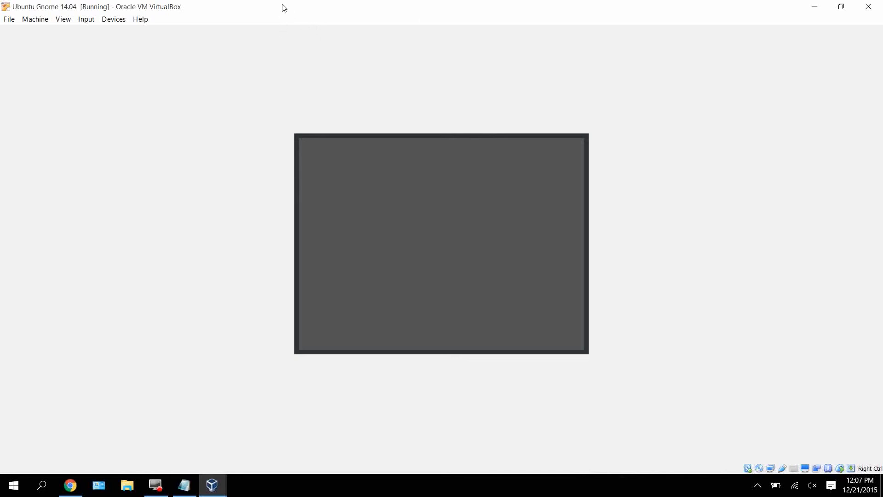
- Test the guest display's resizing by restoring and enlarging the virtual machine window, and maximize it again
drag(280, 5, 234, 33)
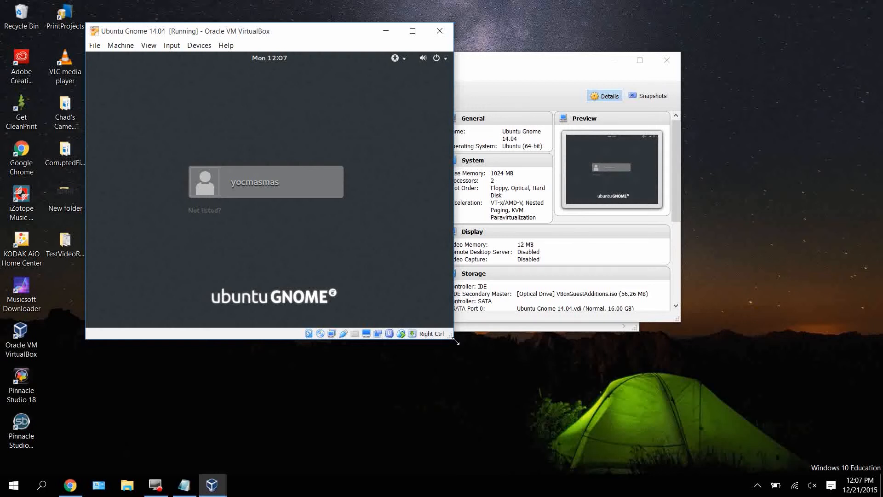
drag(455, 340, 652, 367)
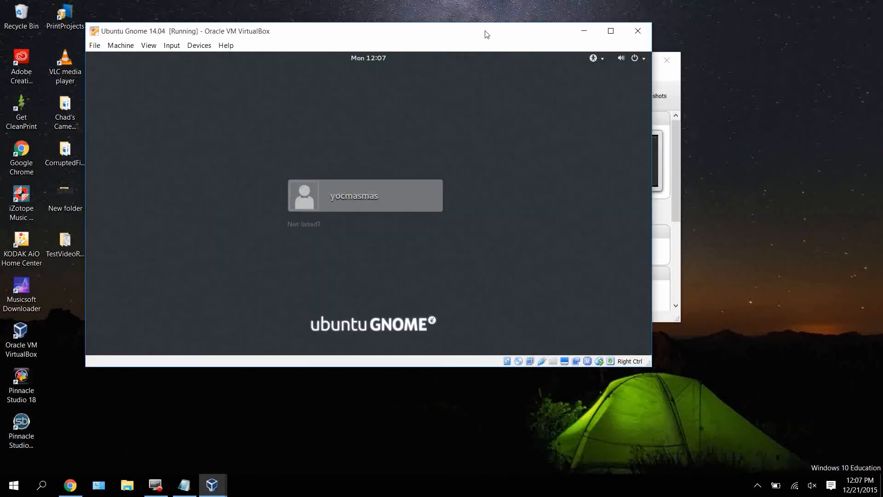
click(611, 31)
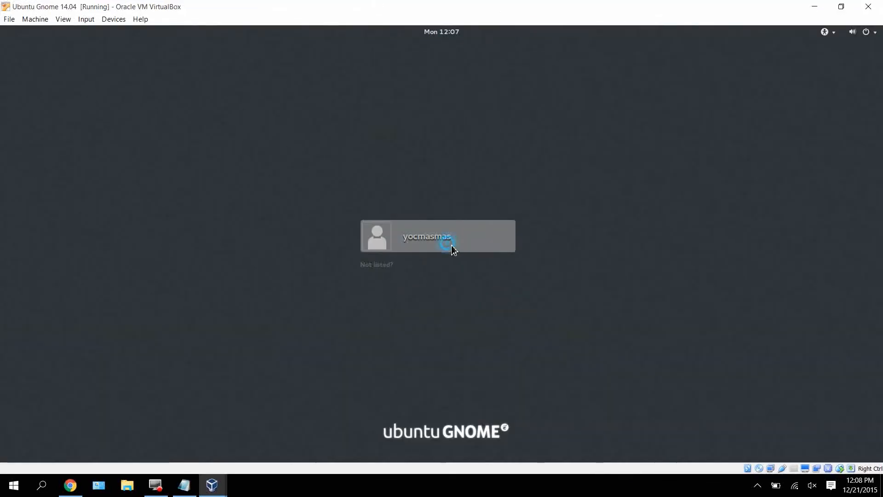
- Select the user account at the restarted guest's login screen and sign in with the account password
click(451, 245)
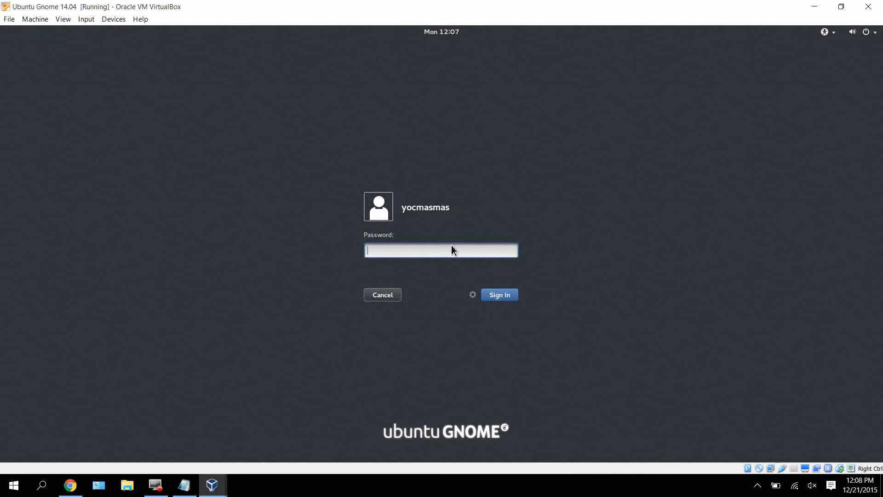
text(*****)
key(Return)
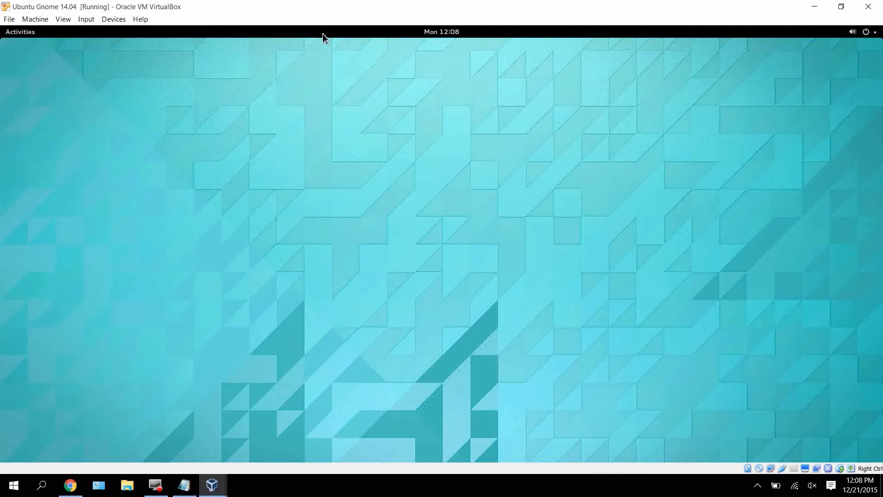
- Try full-screen mode for the Ubuntu GNOME virtual machine and return it to the windowed view
click(104, 20)
click(106, 19)
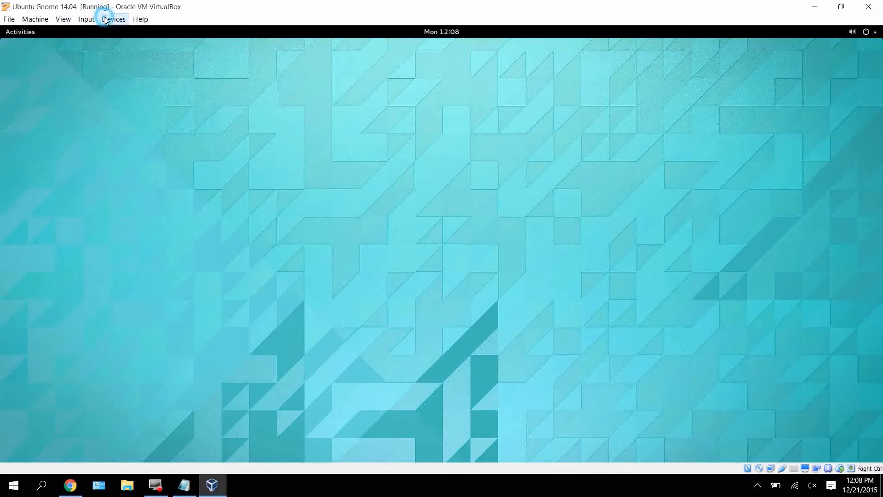
click(65, 20)
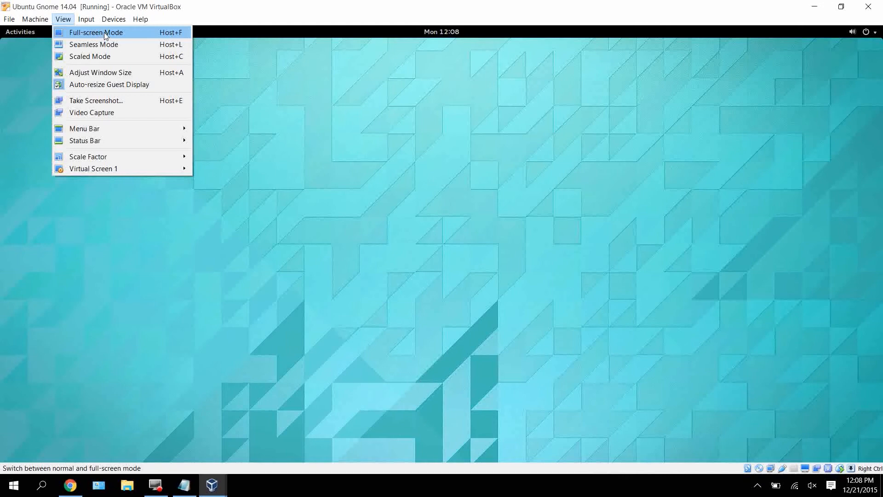
click(103, 32)
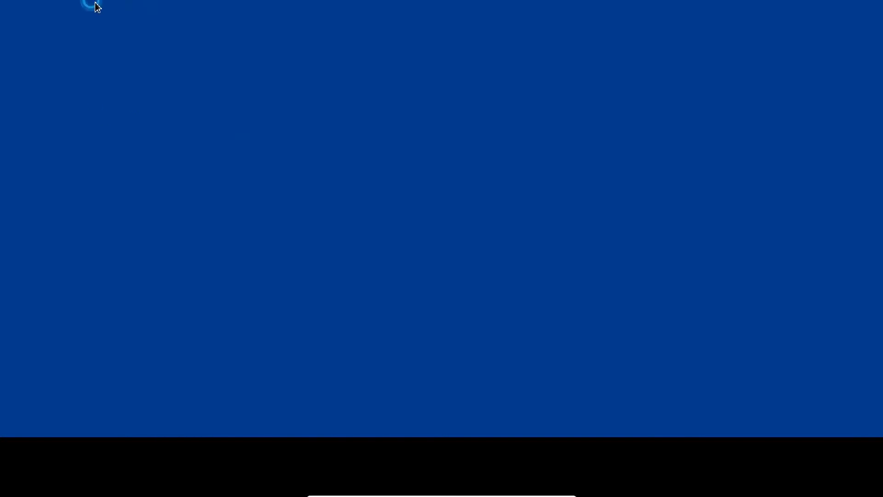
mouse_move(416, 495)
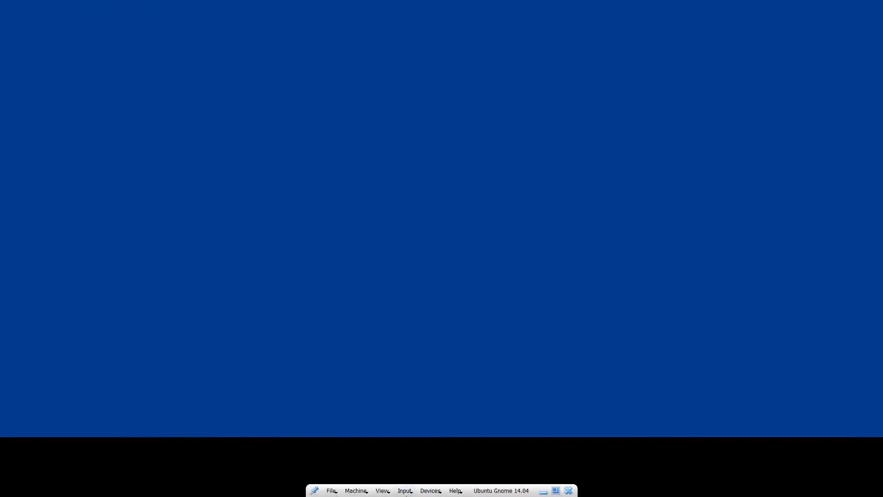
click(382, 490)
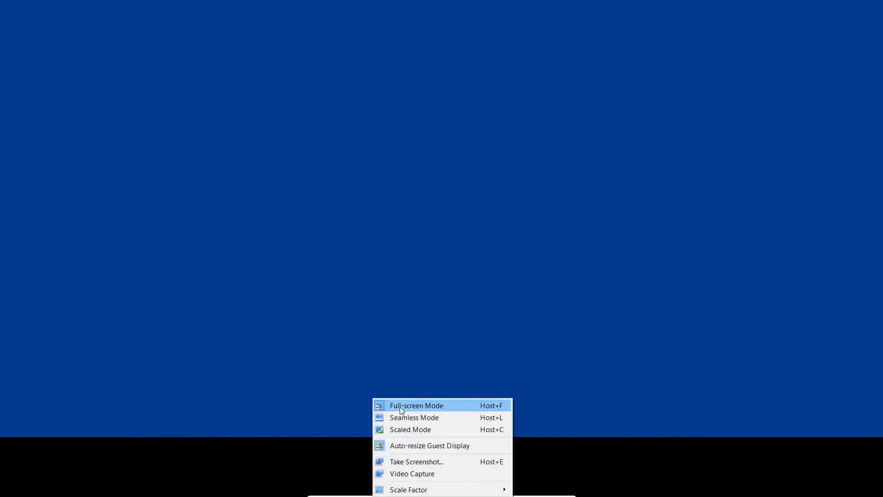
click(399, 407)
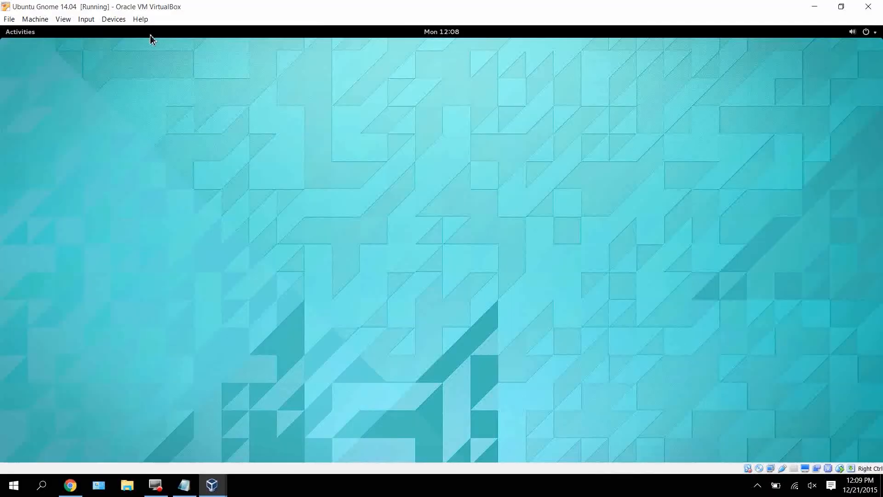
- Switch the Ubuntu GNOME virtual machine to full-screen mode
click(57, 19)
click(76, 33)
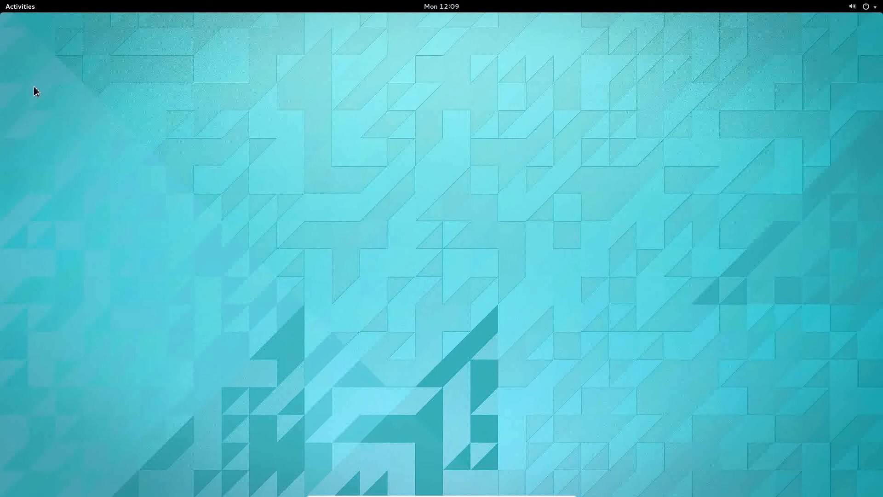
- Test the guest desktop in full screen by opening and closing the Activities overview and the desktop's context menu
key(super)
click(23, 6)
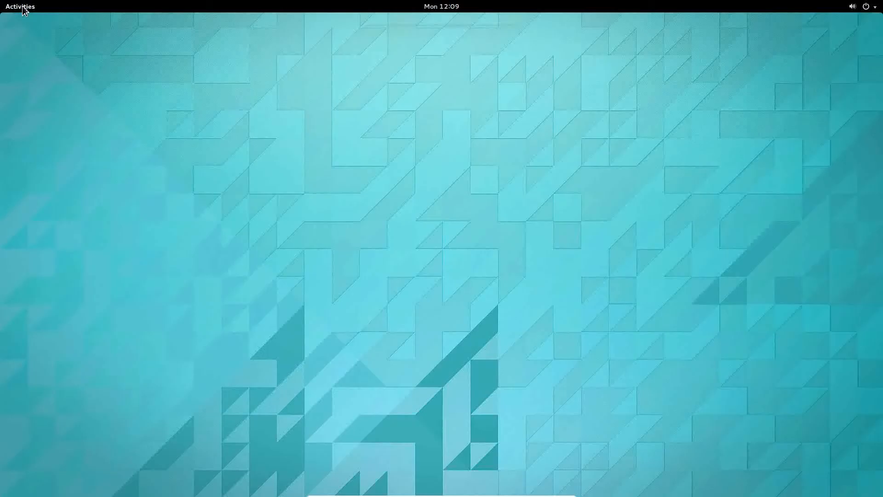
click(24, 7)
click(27, 9)
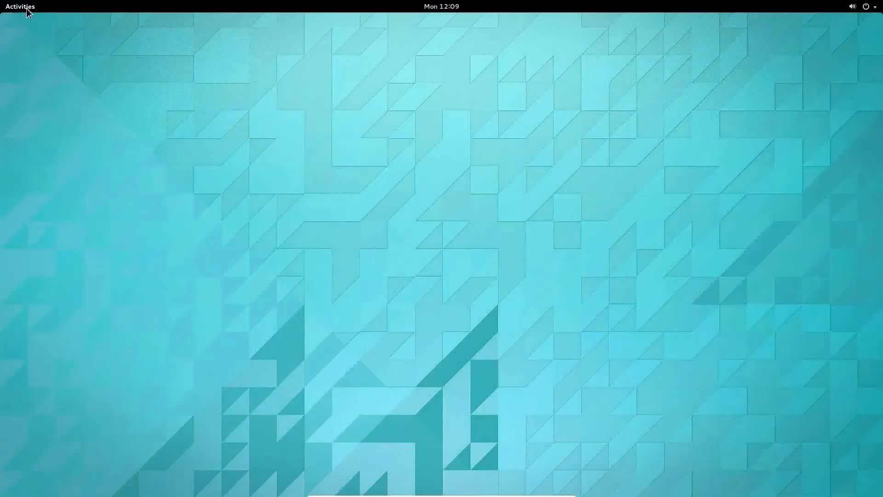
click(295, 143)
right_click(299, 149)
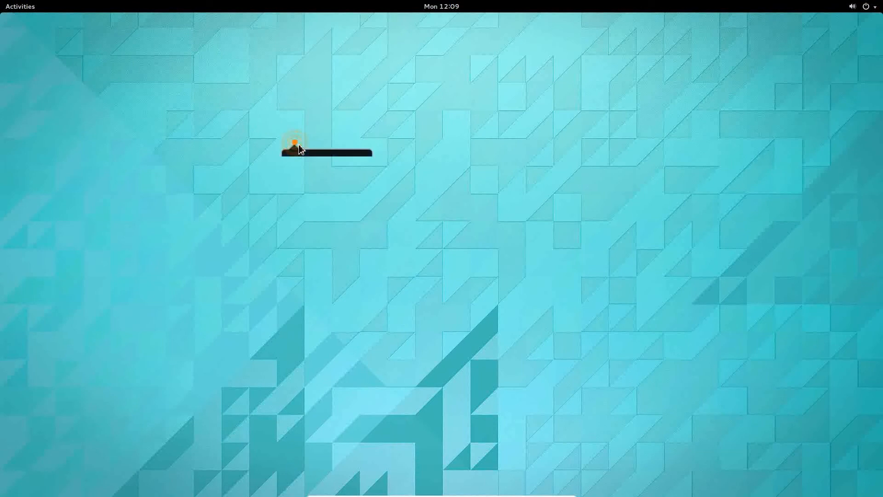
click(259, 138)
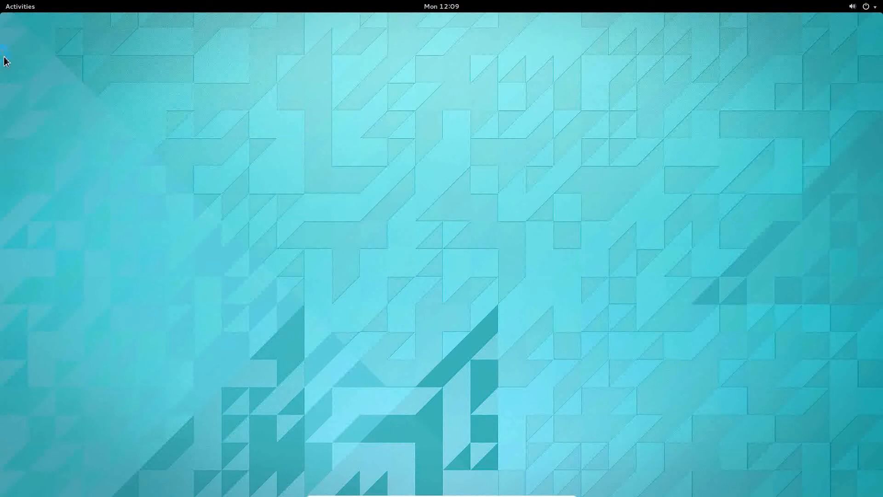
key(super)
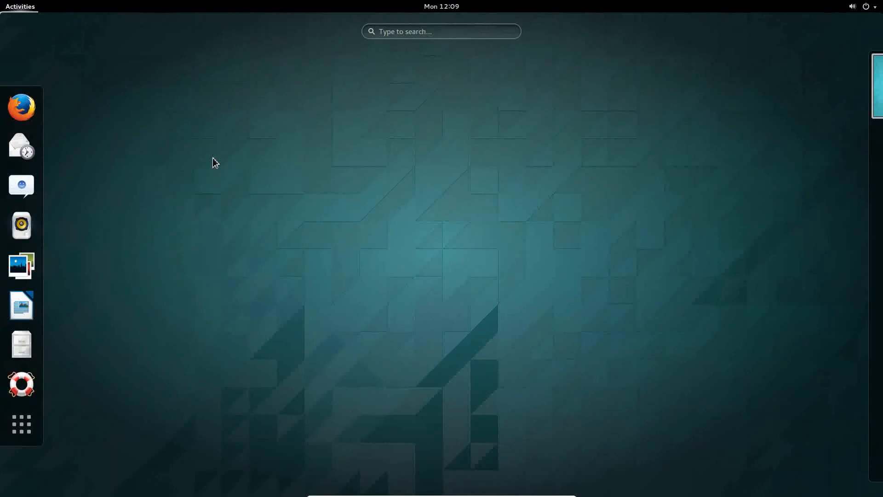
click(213, 158)
mouse_move(444, 496)
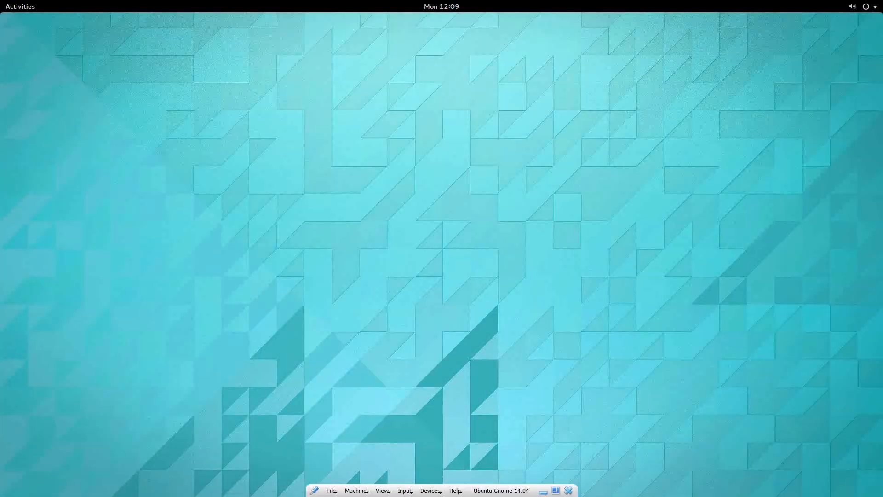